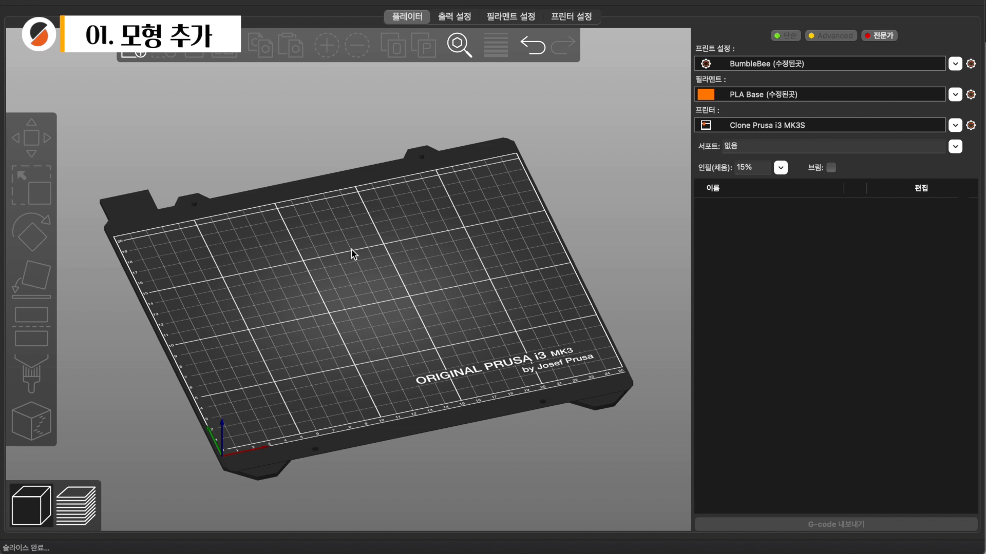
# Step: Add a box shape to the empty print bed
pyautogui.rightClick(354, 254)
pyautogui.moveTo(386, 254)
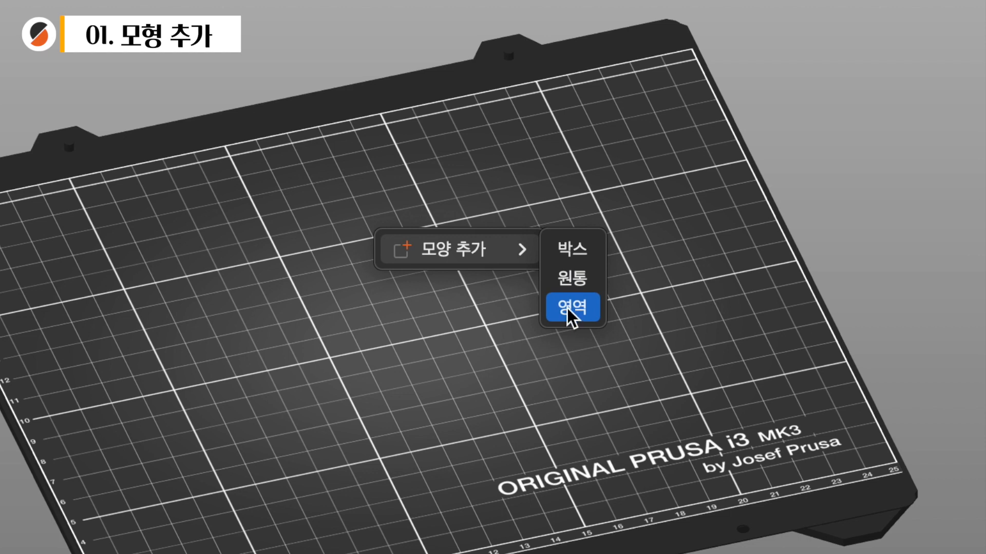
pyautogui.click(569, 256)
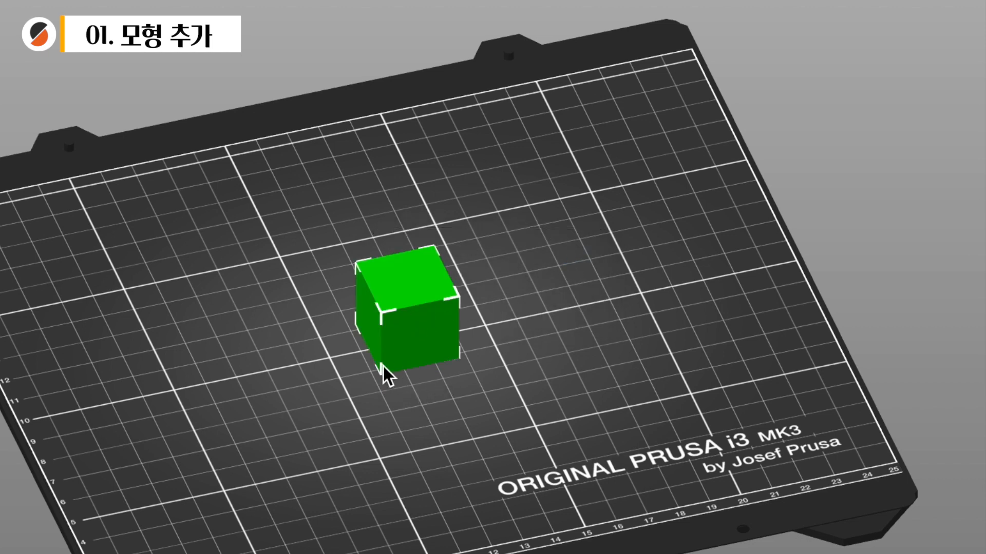
pyautogui.moveTo(626, 322); pyautogui.dragTo(593, 356)
pyautogui.click(593, 356)
pyautogui.moveTo(576, 304); pyautogui.dragTo(583, 304)
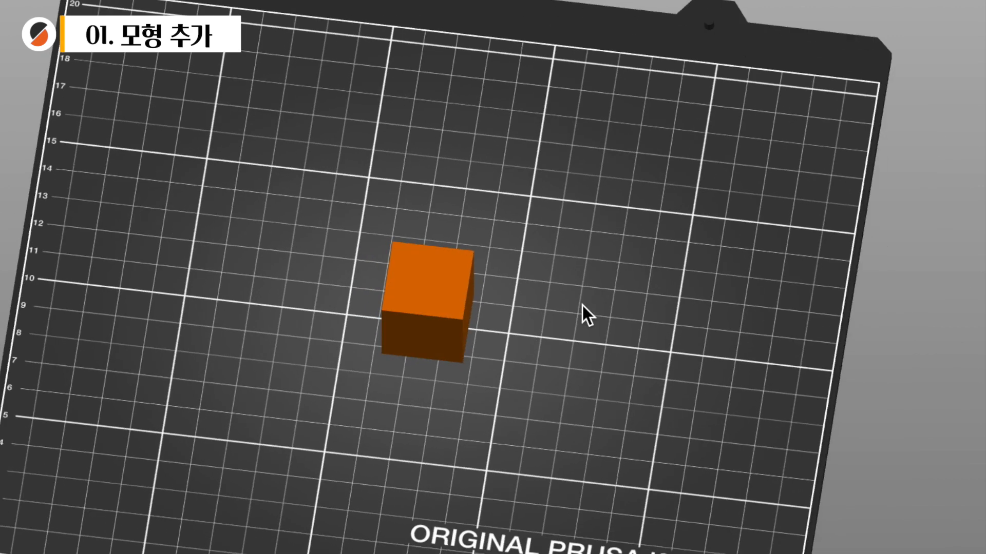
# Step: Add a cylinder shape to the print bed alongside the existing box
pyautogui.rightClick(582, 306)
pyautogui.moveTo(648, 324)
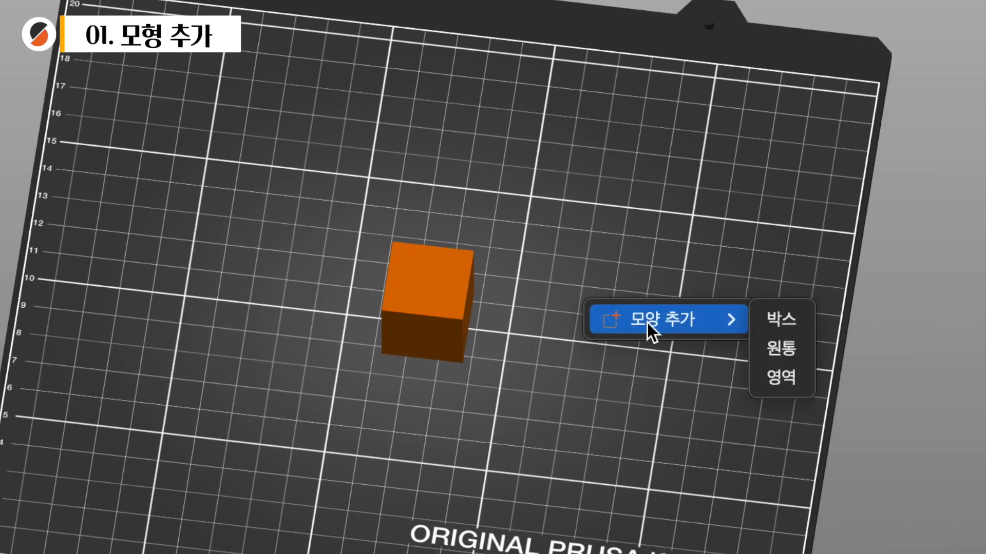
pyautogui.click(789, 349)
pyautogui.moveTo(488, 365); pyautogui.dragTo(491, 373)
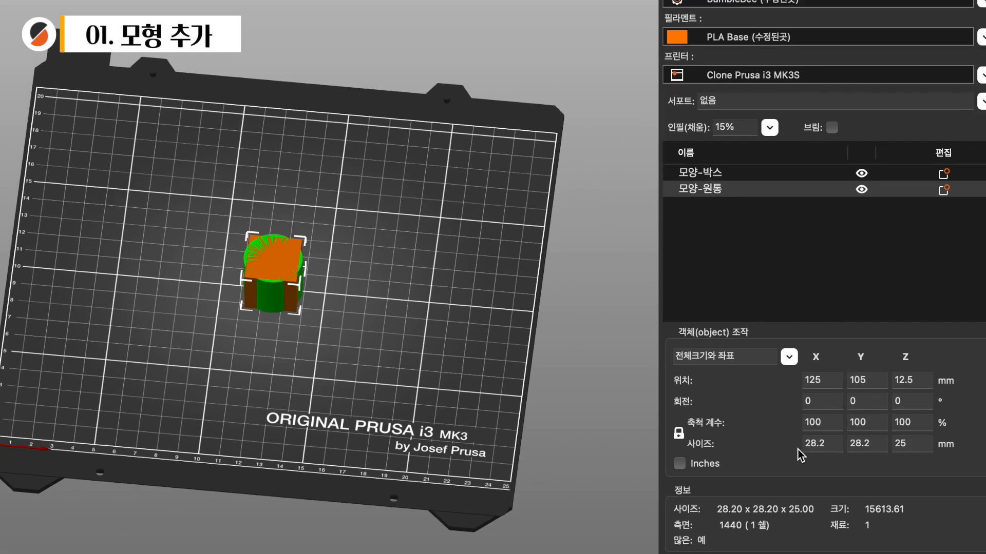
pyautogui.click(831, 444)
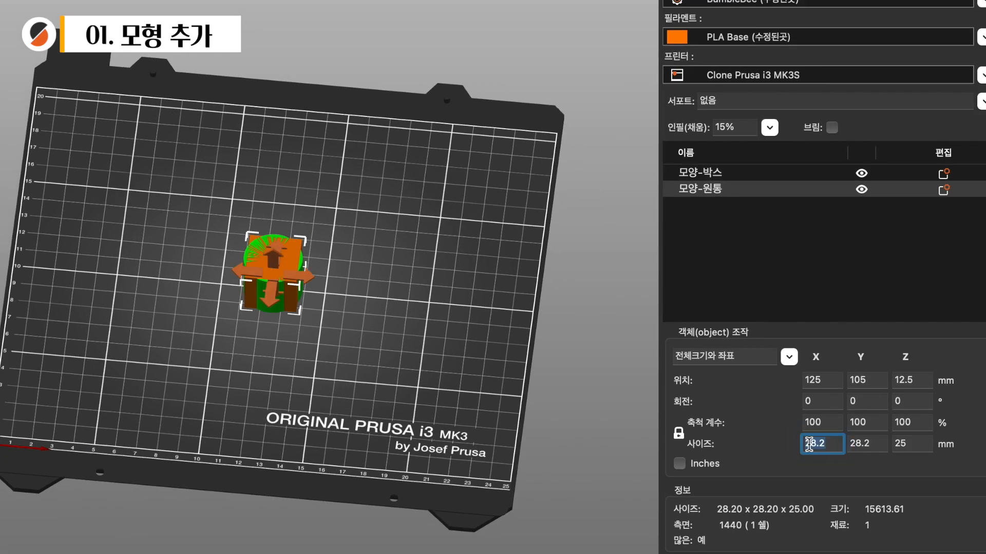
pyautogui.click(871, 445)
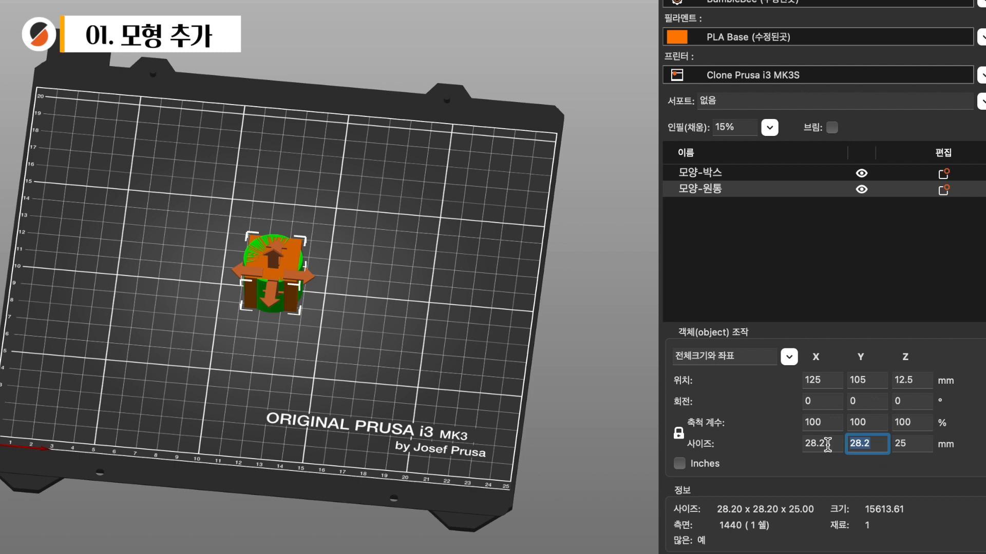
pyautogui.click(827, 445)
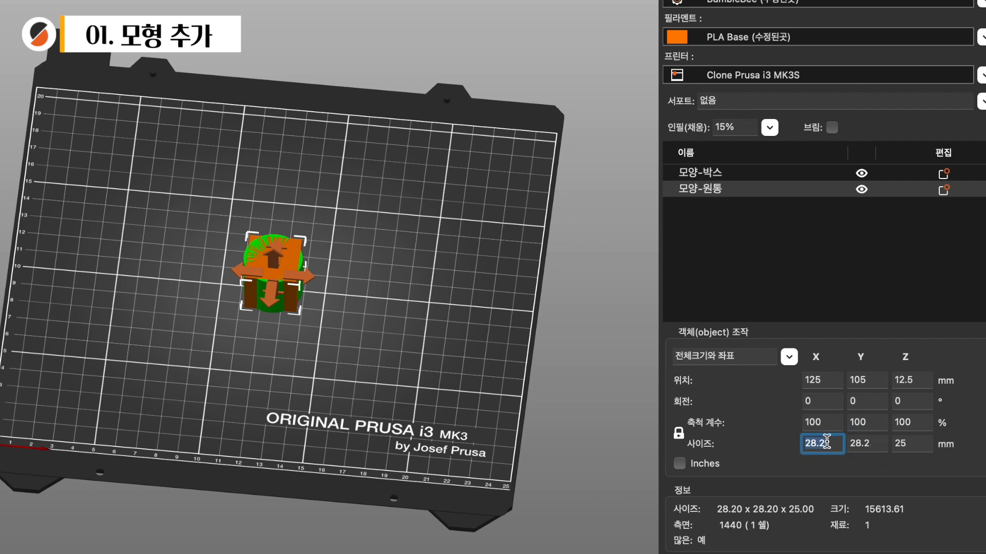
# Step: Move the cylinder clear of the box to about X 162, Y 106 mm
pyautogui.moveTo(277, 295); pyautogui.dragTo(348, 301)
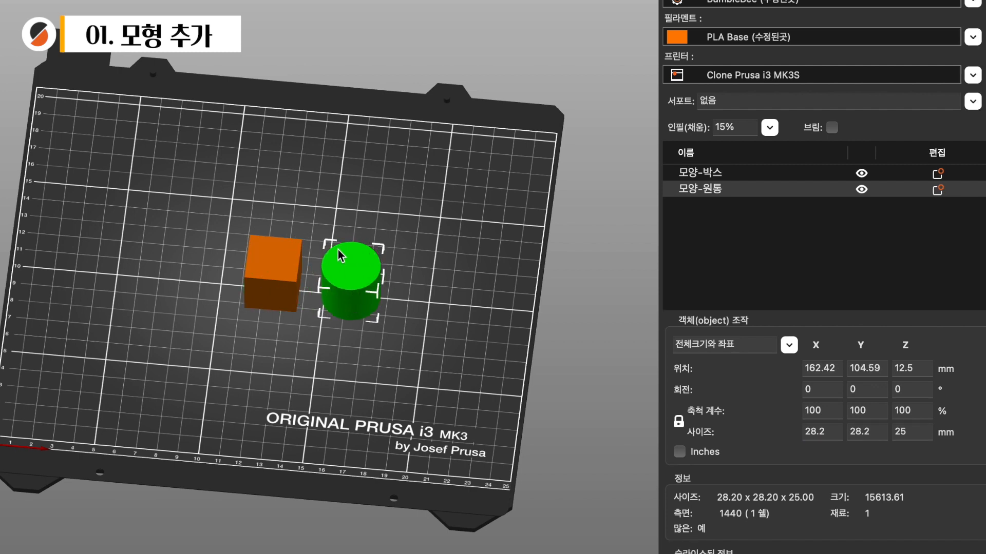
pyautogui.moveTo(406, 354)
pyautogui.mouseDown()
pyautogui.moveTo(407, 325)
pyautogui.moveTo(401, 347)
pyautogui.mouseUp()
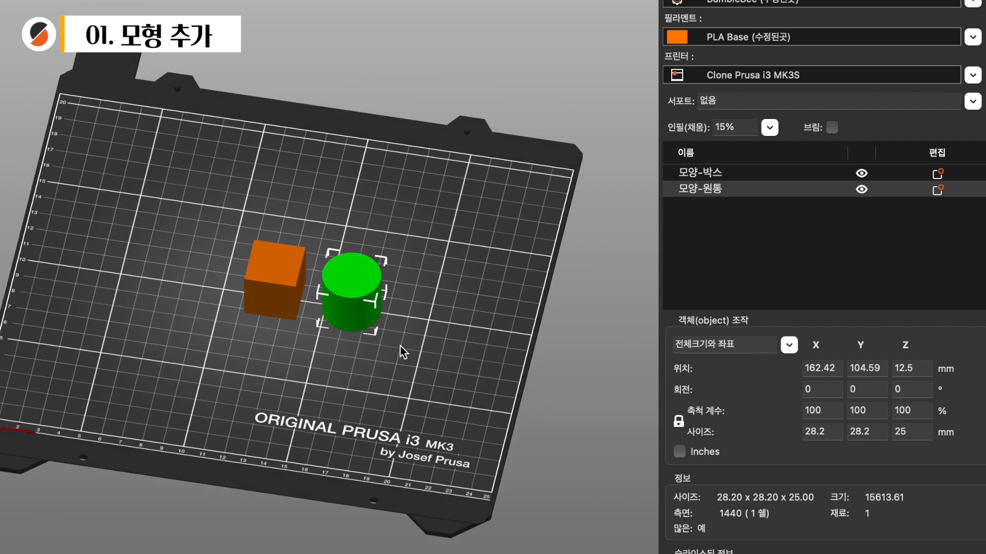
pyautogui.moveTo(358, 308); pyautogui.dragTo(358, 311)
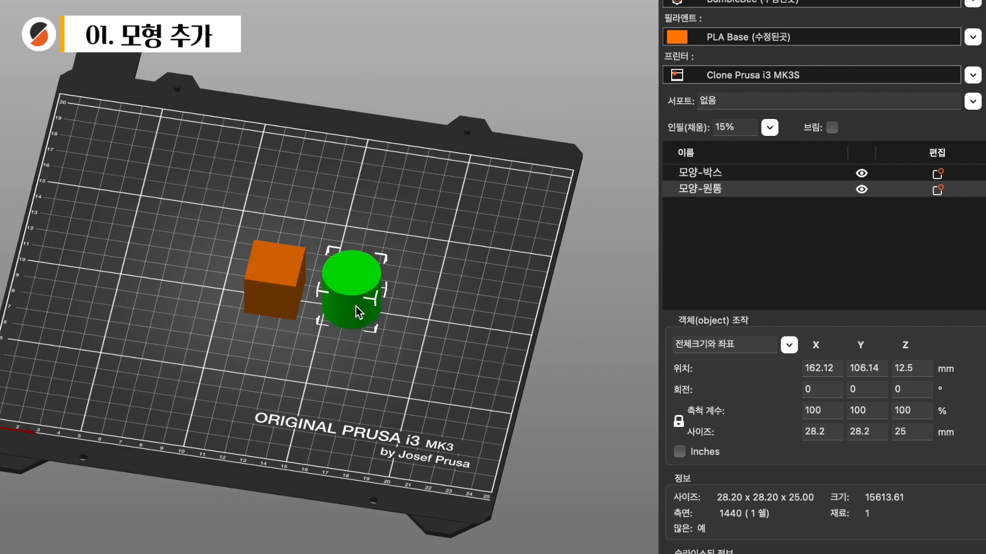
pyautogui.click(306, 344)
pyautogui.rightClick(305, 344)
pyautogui.click(197, 261)
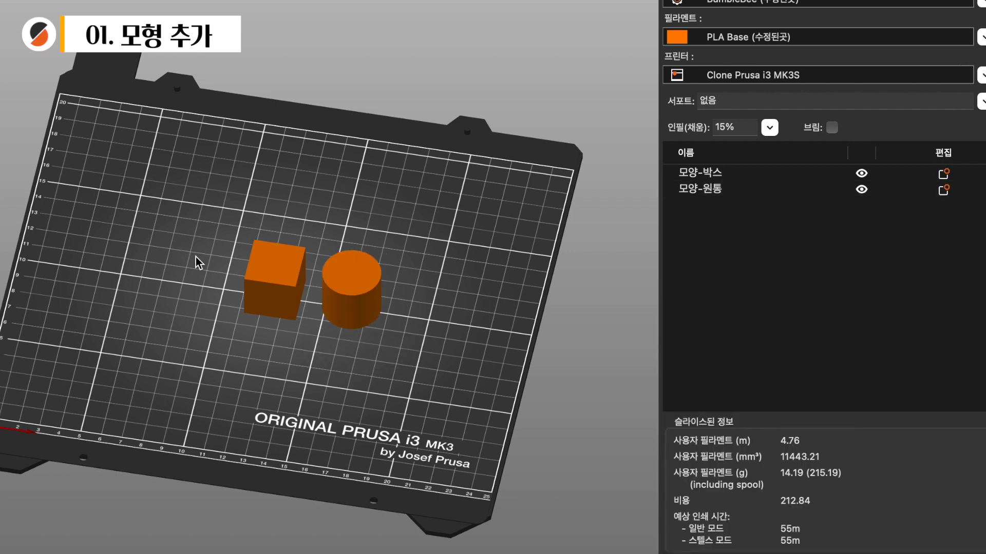
# Step: Add a sphere shape (영역) and place it on the box's other side at about X 88, Y 102 mm
pyautogui.rightClick(198, 262)
pyautogui.moveTo(231, 266)
pyautogui.click(317, 305)
pyautogui.moveTo(268, 273); pyautogui.dragTo(188, 267)
# Step: Select the box, cylinder and sphere individually to examine each shape and its properties
pyautogui.press('1')
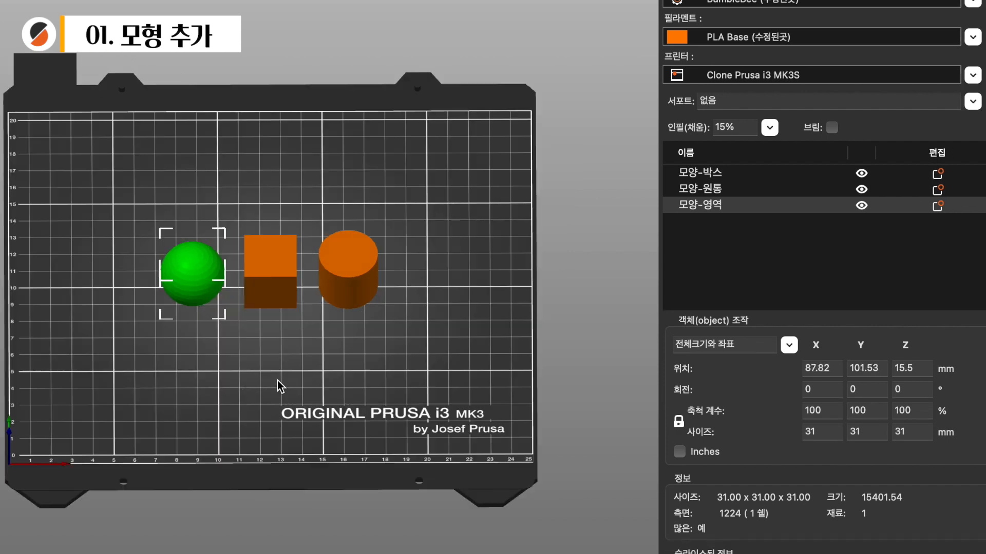
pyautogui.click(270, 280)
pyautogui.click(374, 286)
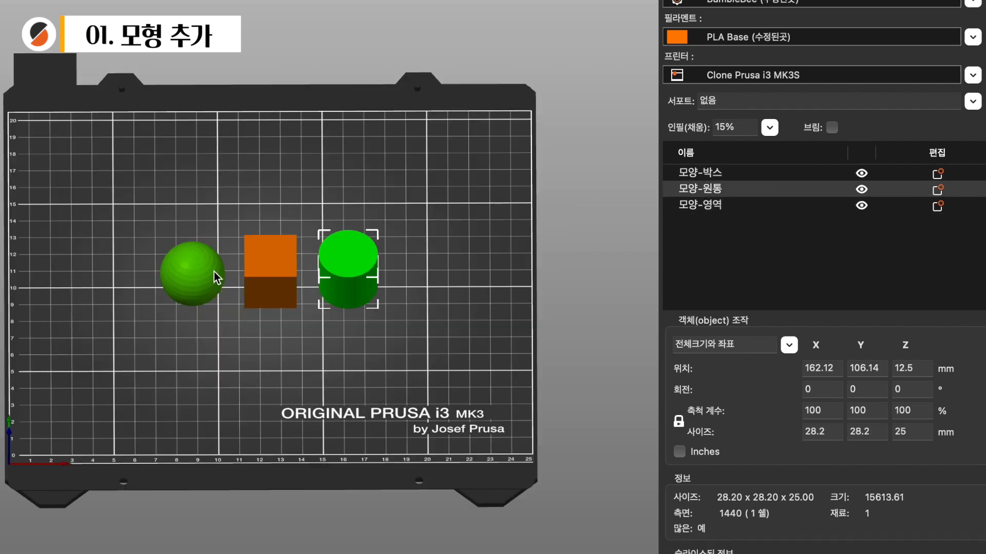
pyautogui.click(212, 274)
pyautogui.moveTo(306, 361)
pyautogui.mouseDown()
pyautogui.moveTo(294, 341)
pyautogui.moveTo(301, 359)
pyautogui.mouseUp()
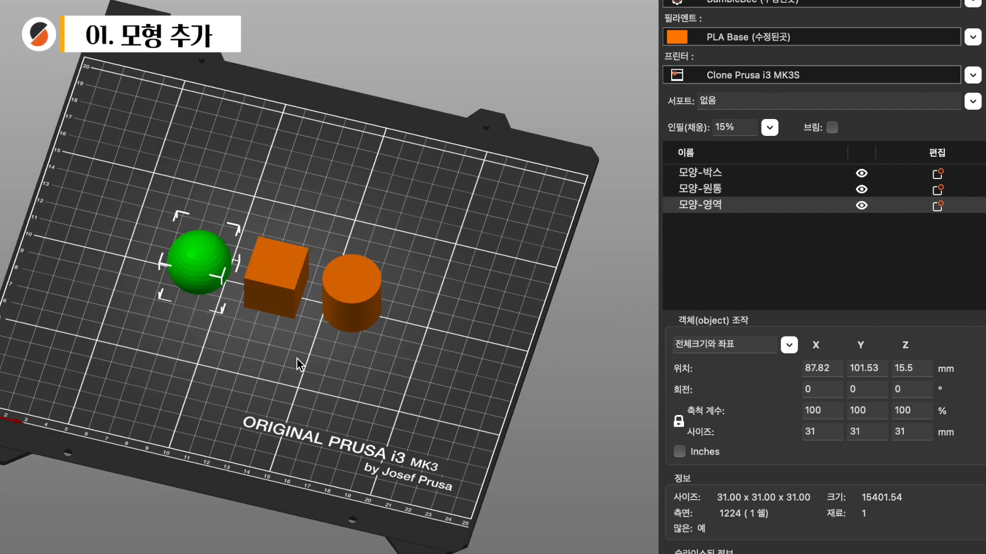
pyautogui.click(285, 278)
pyautogui.click(347, 292)
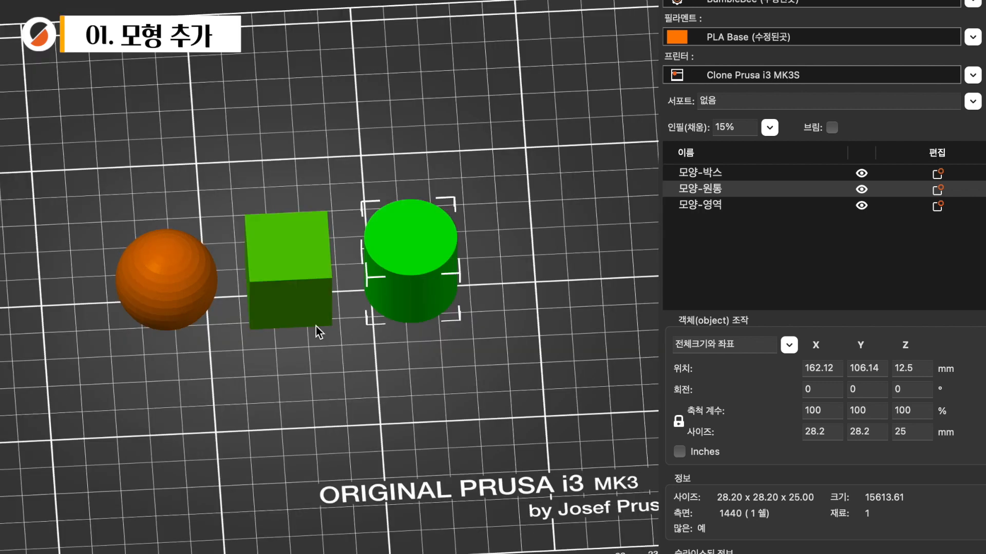
pyautogui.click(301, 282)
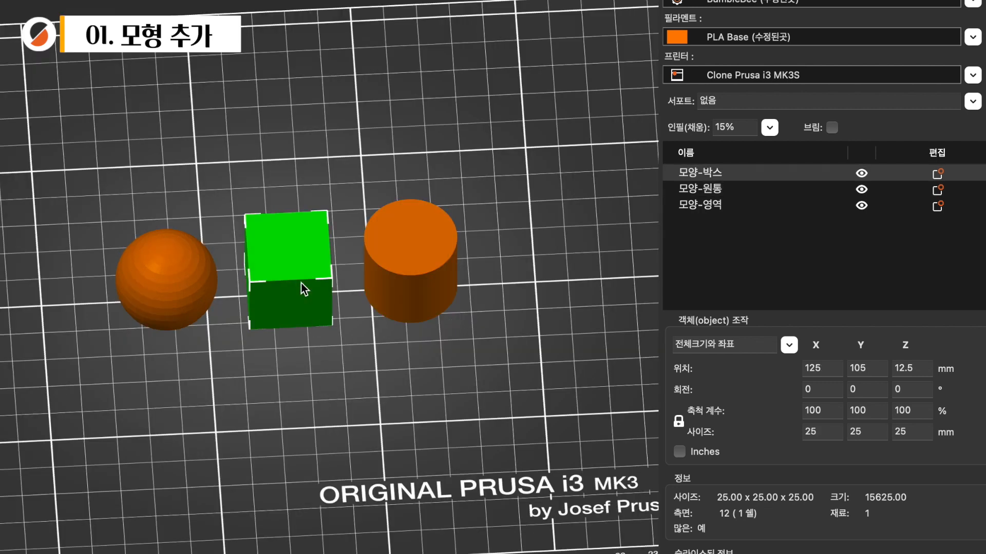
# Step: Delete the sphere and the box together, keeping only the cylinder on the bed
pyautogui.click(173, 279)
pyautogui.keyDown('super'); pyautogui.click(273, 267); pyautogui.keyUp('super')
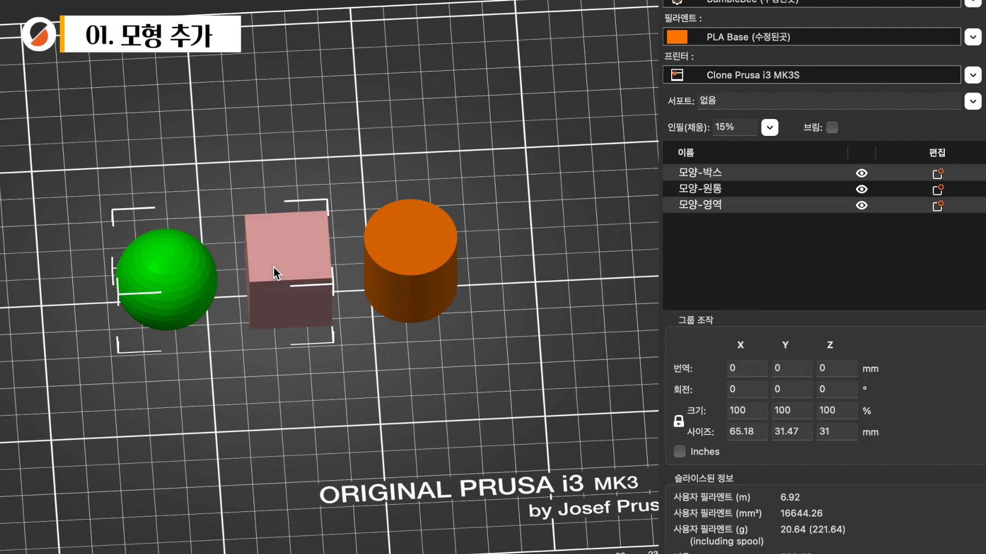
pyautogui.press('Delete')
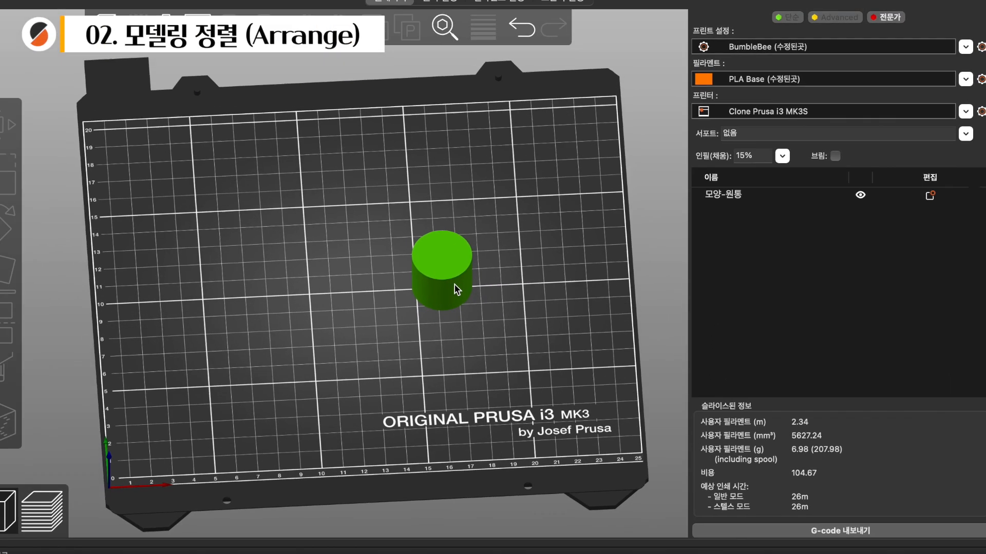
# Step: Move the cylinder off centre to about X 175, Y 105 mm and use Arrange to centre it on the bed
pyautogui.click(454, 289)
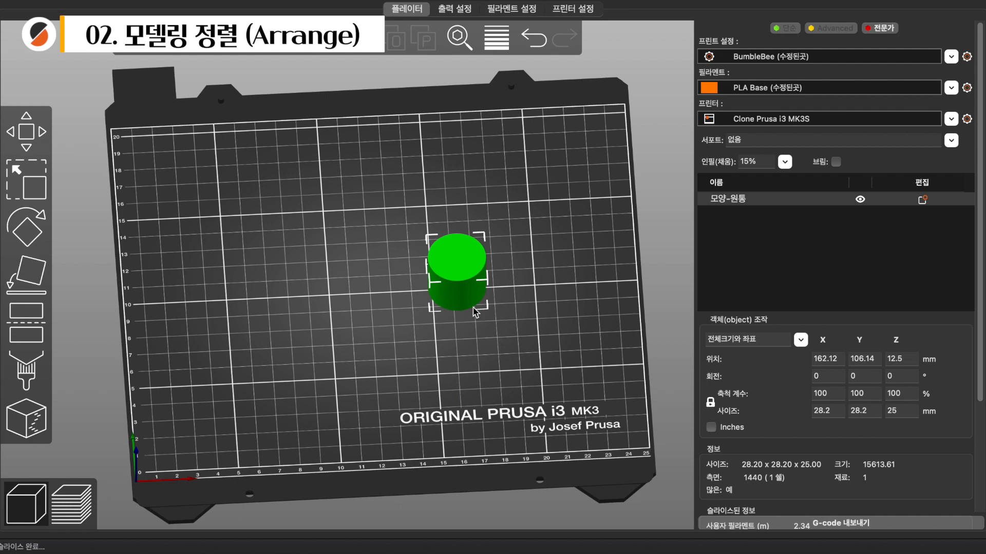
pyautogui.moveTo(465, 291); pyautogui.dragTo(491, 291)
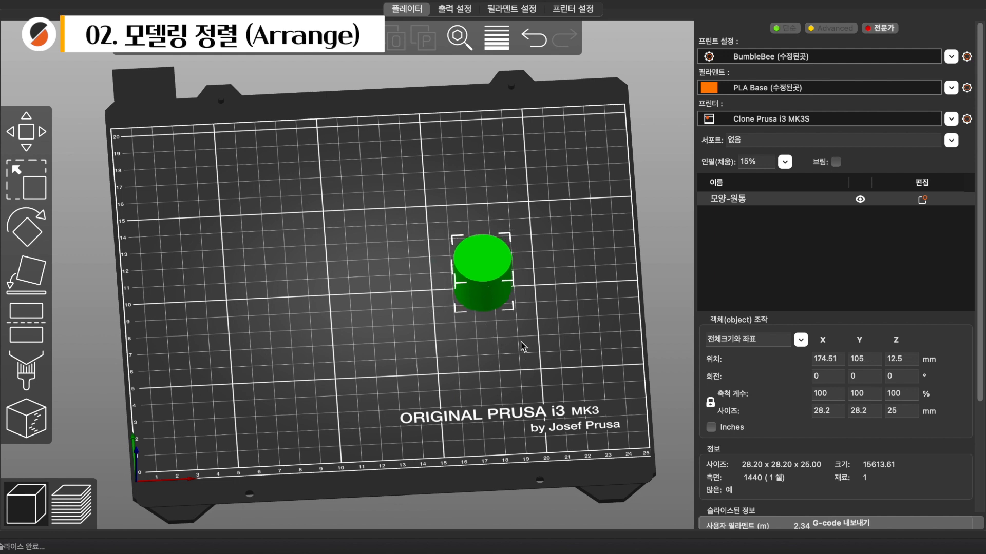
pyautogui.press('a')
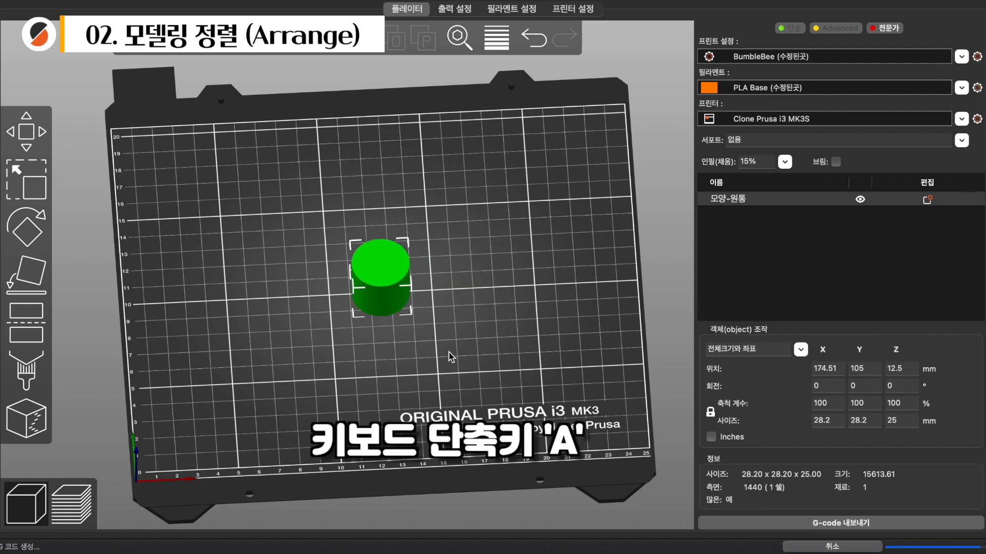
pyautogui.click(450, 357)
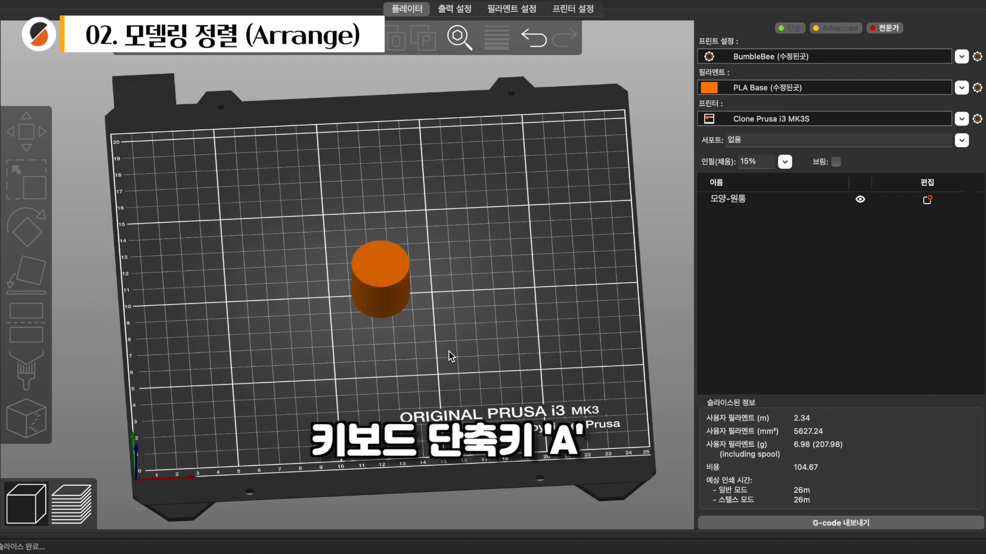
# Step: Move the cylinder partly outside the bed to about X -4, Y 149 mm and bring it back with Arrange
pyautogui.moveTo(380, 278); pyautogui.dragTo(106, 219)
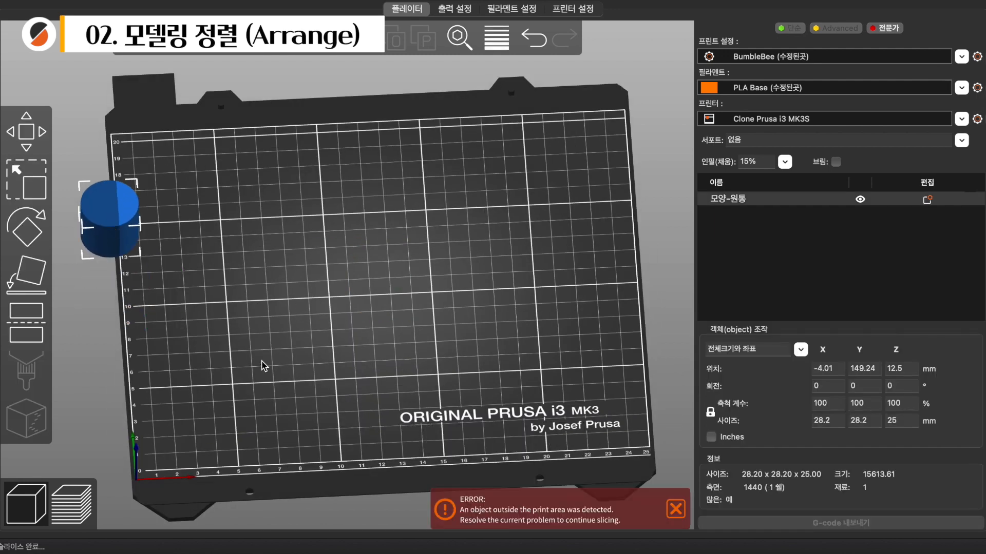
pyautogui.press('a')
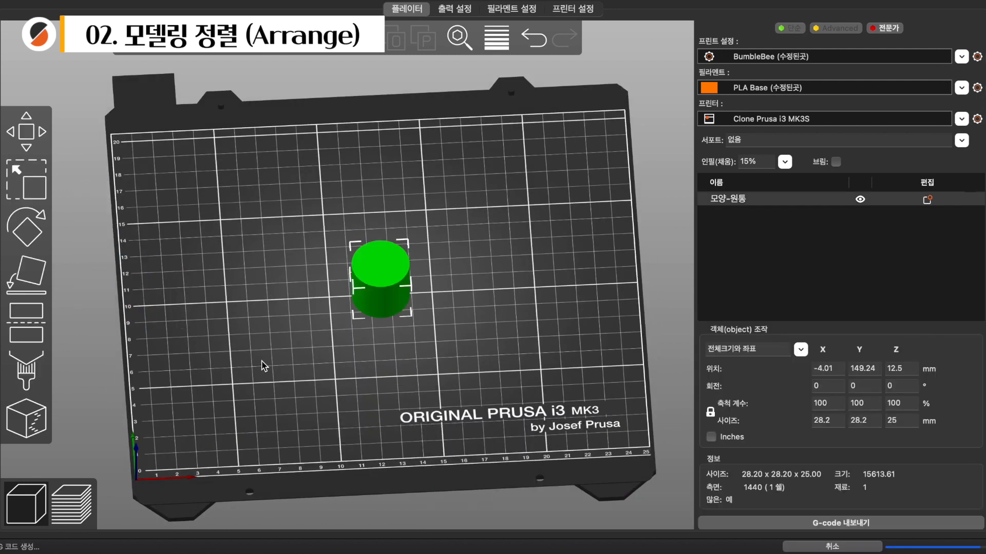
pyautogui.press('1')
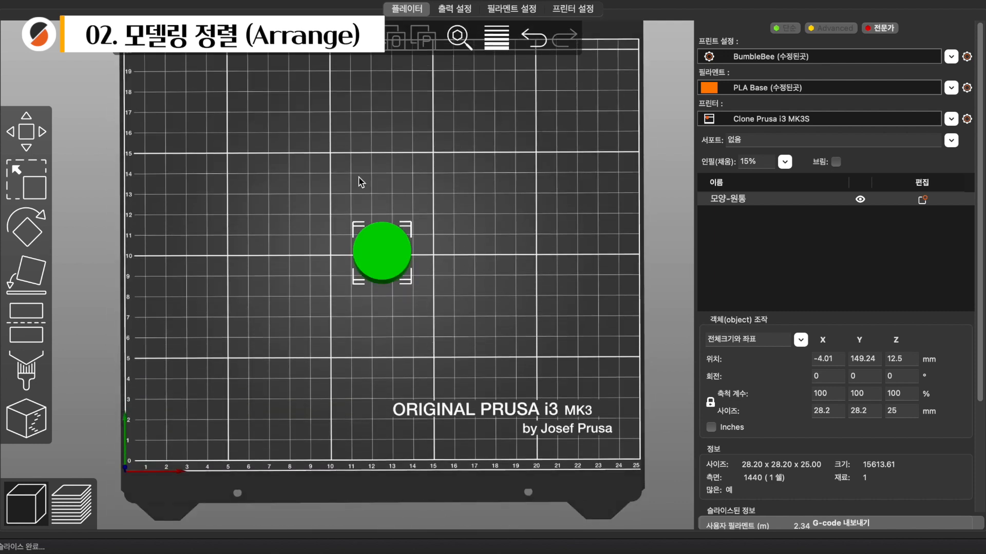
pyautogui.press('0')
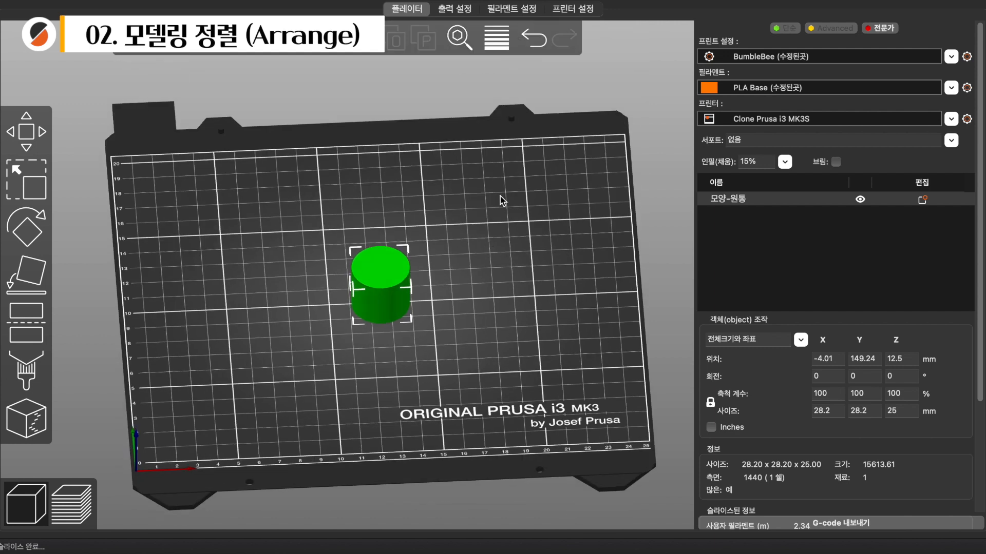
pyautogui.moveTo(463, 326)
pyautogui.mouseDown()
pyautogui.moveTo(455, 306)
pyautogui.moveTo(461, 320)
pyautogui.mouseUp()
pyautogui.click(463, 326)
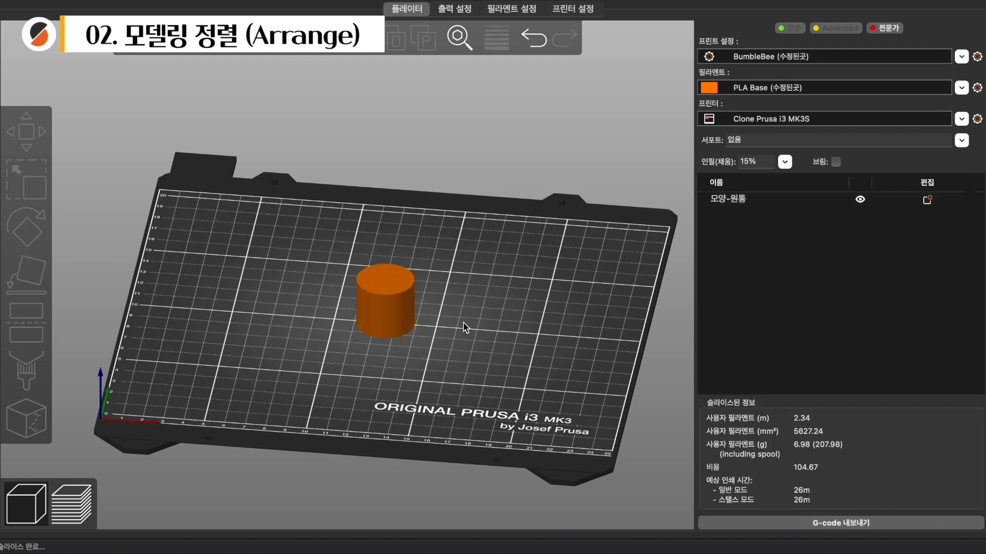
# Step: Copy the cylinder and paste five duplicates of it onto the bed
pyautogui.click(391, 302)
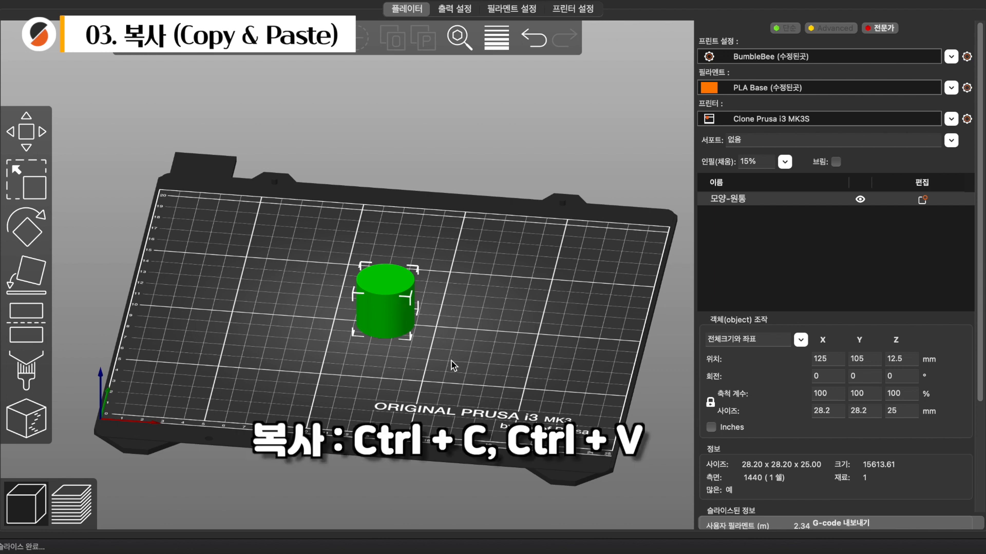
pyautogui.hotkey('ctrl', 'v')
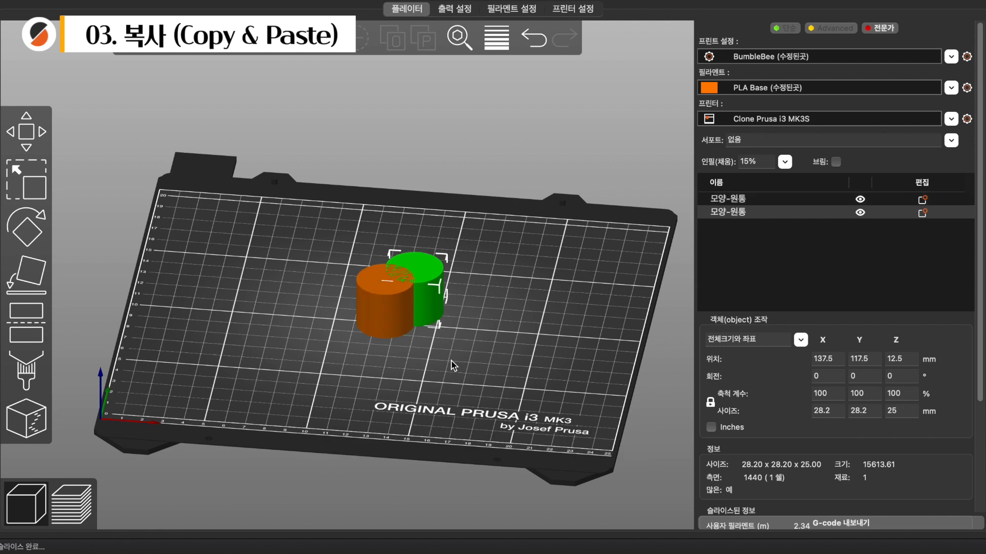
pyautogui.hotkey('ctrl', 'v')
pyautogui.hotkey('ctrl', 'v')
pyautogui.hotkey('ctrl', 'v')
pyautogui.hotkey('ctrl', 'v')
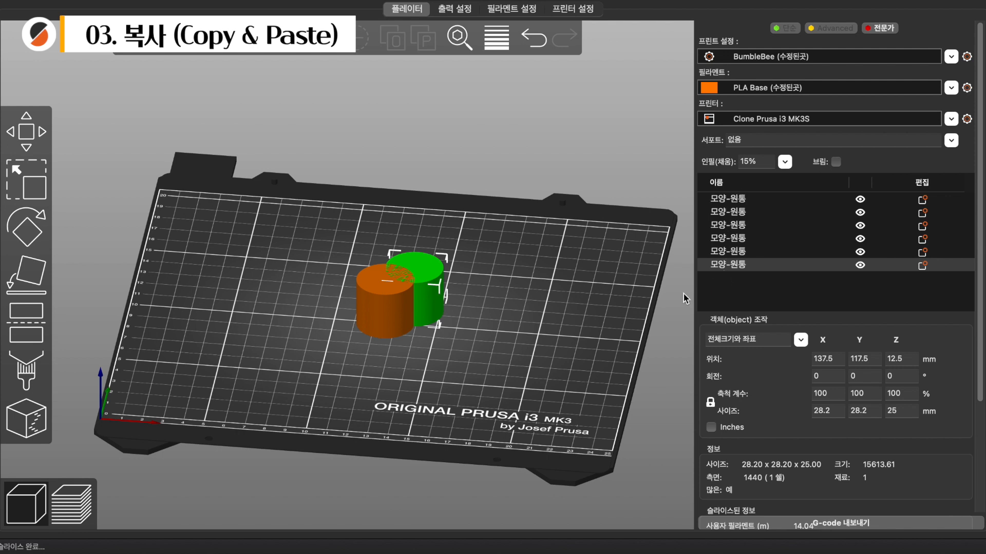
# Step: Select all six overlapping cylinders and arrange them into separate positions on the bed
pyautogui.scroll(3, 465, 298)
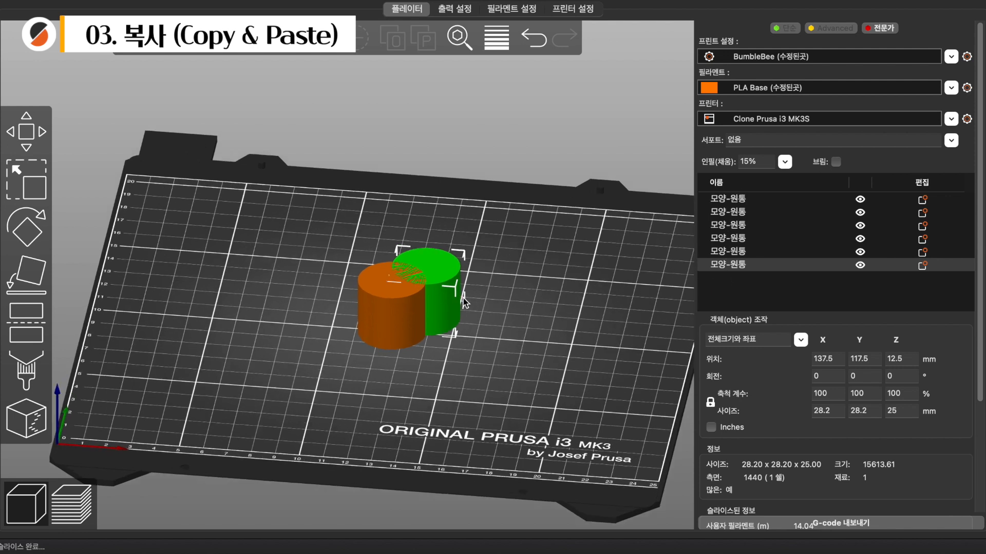
pyautogui.moveTo(481, 378); pyautogui.dragTo(481, 402)
pyautogui.moveTo(523, 258); pyautogui.dragTo(529, 253)
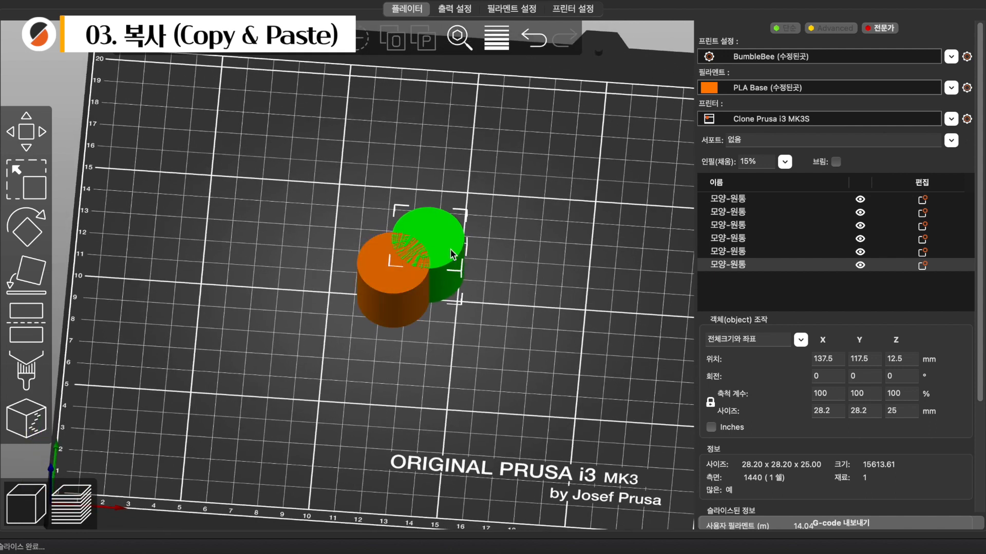
pyautogui.moveTo(520, 320); pyautogui.dragTo(539, 335)
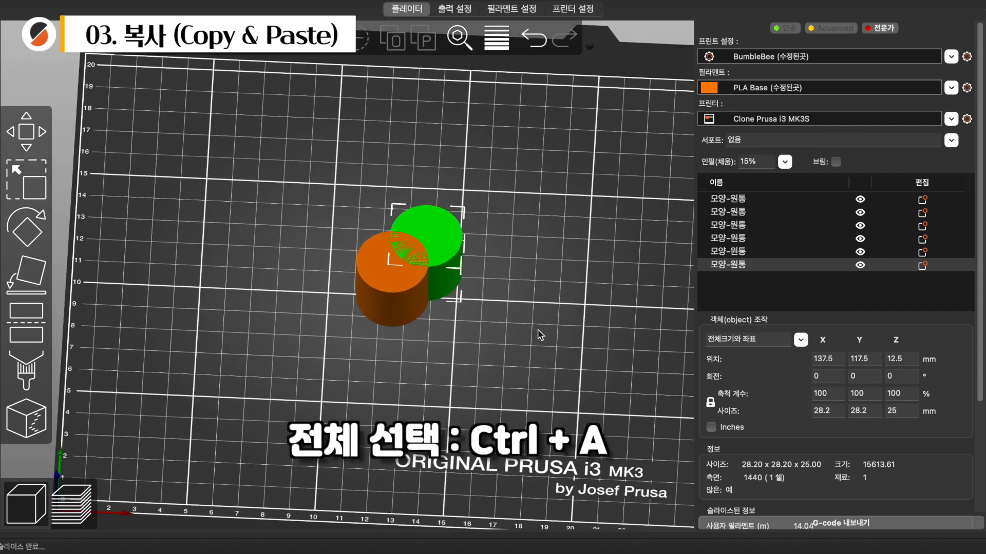
pyautogui.hotkey('ctrl', 'a')
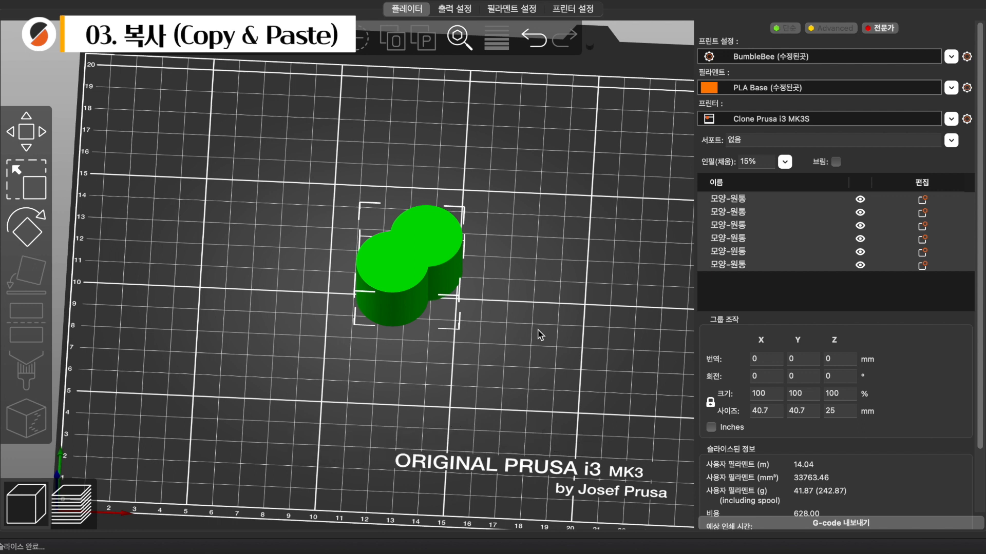
pyautogui.moveTo(534, 332)
pyautogui.mouseDown()
pyautogui.moveTo(535, 318)
pyautogui.moveTo(534, 327)
pyautogui.mouseUp()
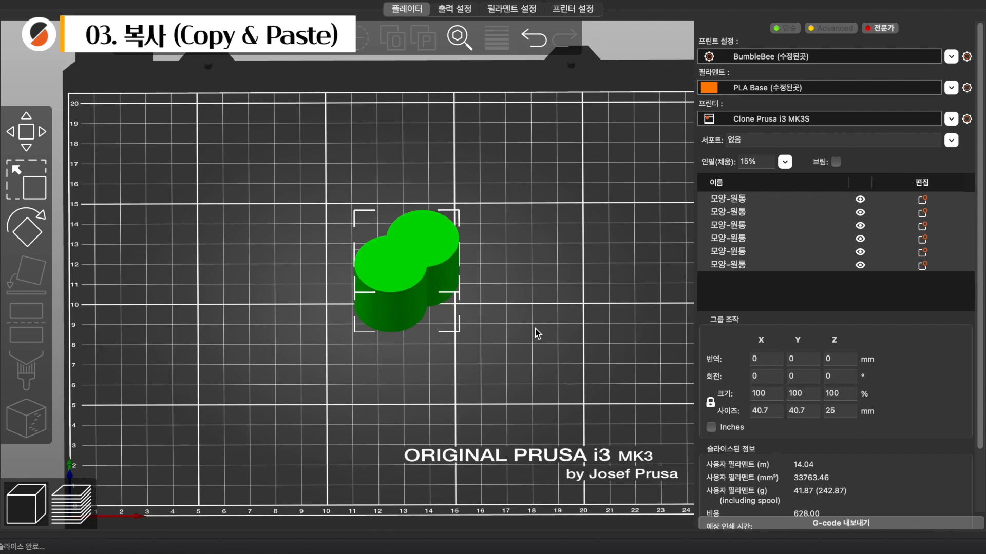
pyautogui.press('a')
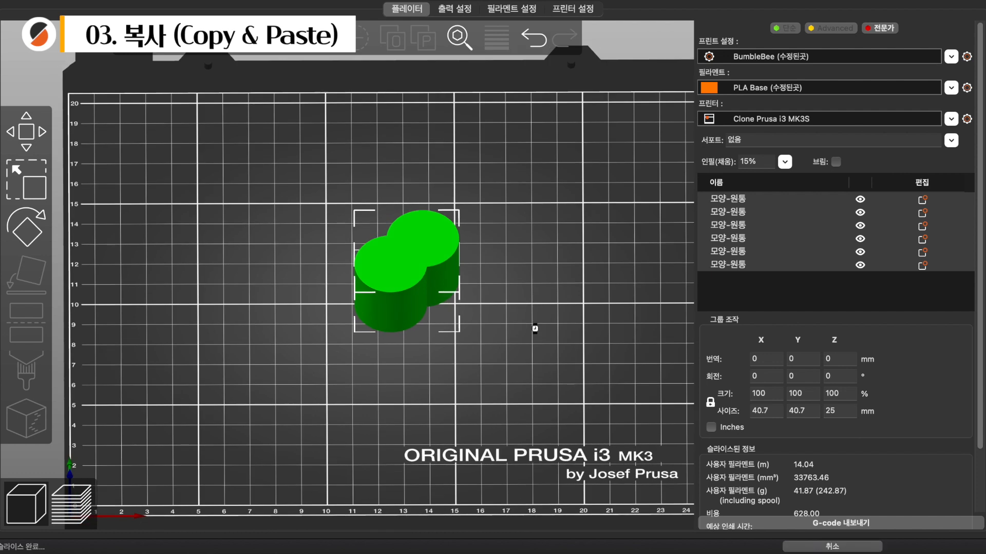
pyautogui.moveTo(552, 361); pyautogui.dragTo(555, 347)
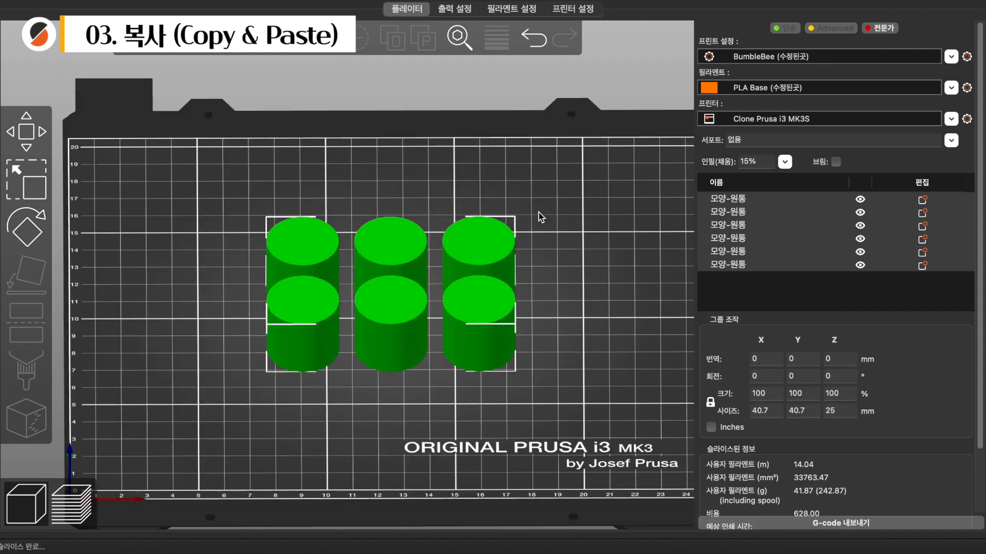
pyautogui.moveTo(557, 274); pyautogui.dragTo(535, 281)
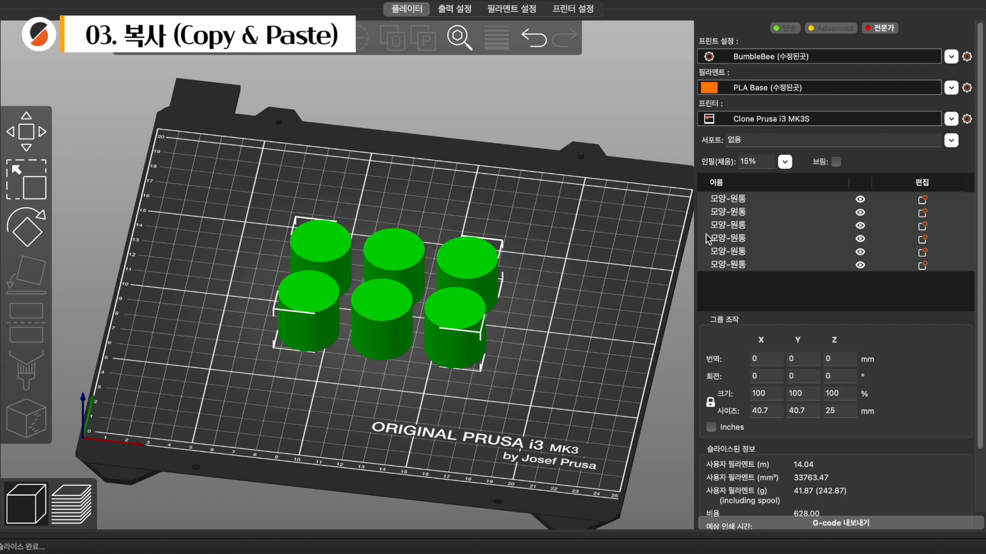
# Step: Check the individual cylinder copies one by one and delete the last three of the six objects
pyautogui.click(744, 203)
pyautogui.click(740, 215)
pyautogui.click(740, 232)
pyautogui.click(739, 253)
pyautogui.click(743, 266)
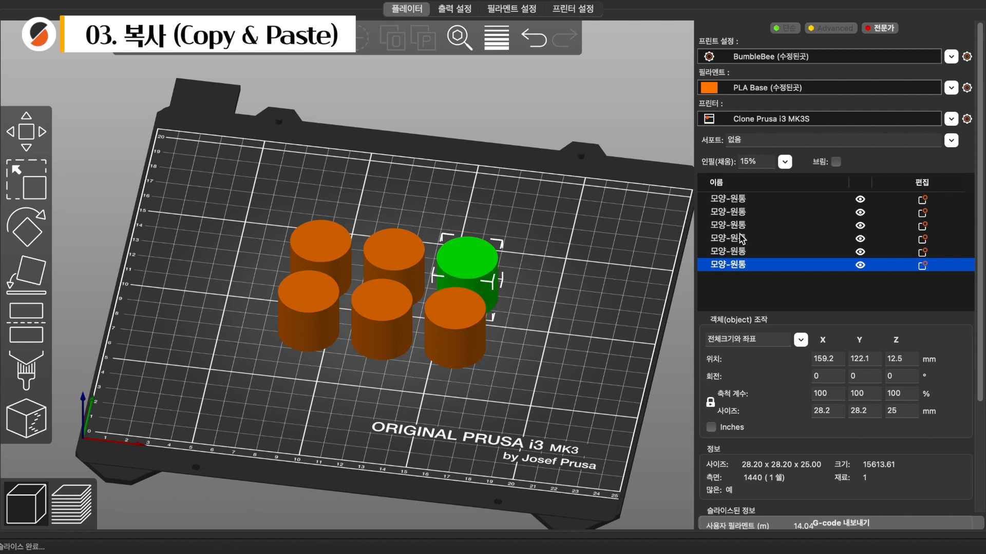
pyautogui.keyDown('shift'); pyautogui.click(740, 238); pyautogui.keyUp('shift')
pyautogui.press('Delete')
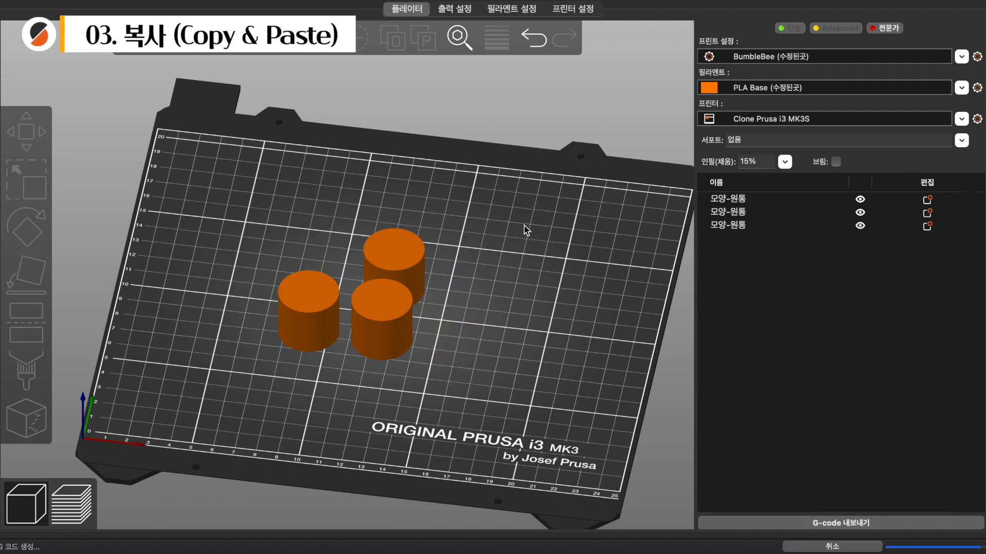
# Step: Add five instances of the rear cylinder at X 125, Y 122.1 mm
pyautogui.moveTo(479, 273); pyautogui.dragTo(483, 281)
pyautogui.click(410, 241)
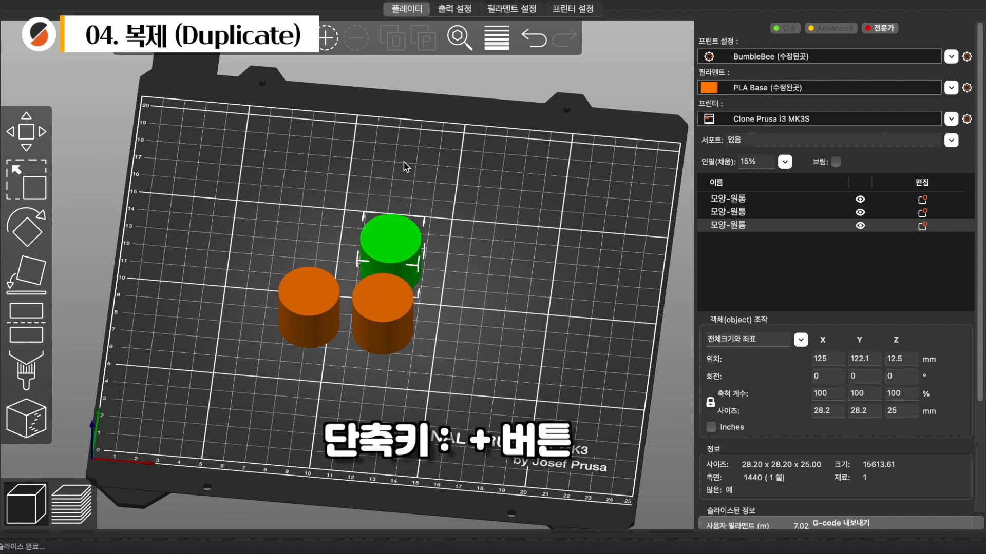
pyautogui.press('+')
pyautogui.press('+')
pyautogui.press('+')
pyautogui.press('+')
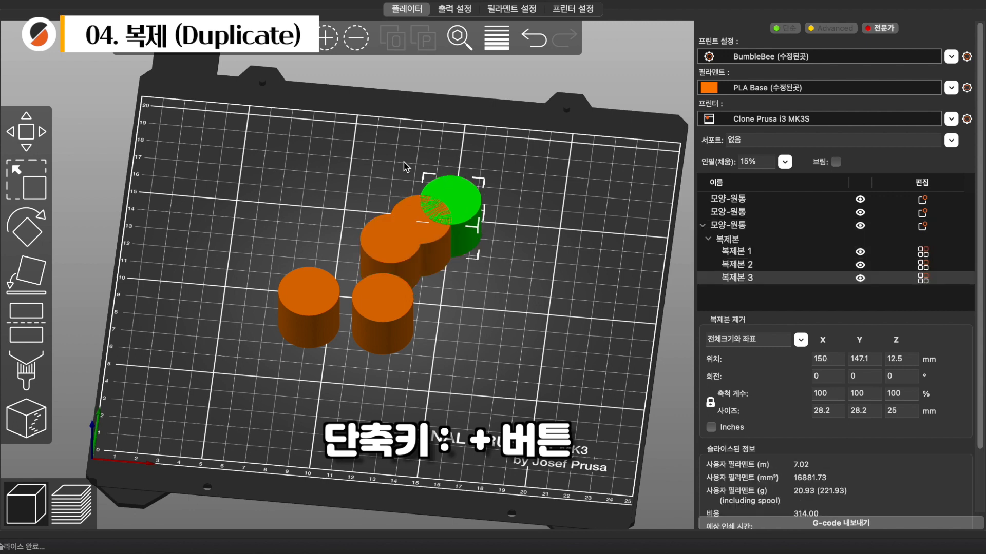
pyautogui.press('+')
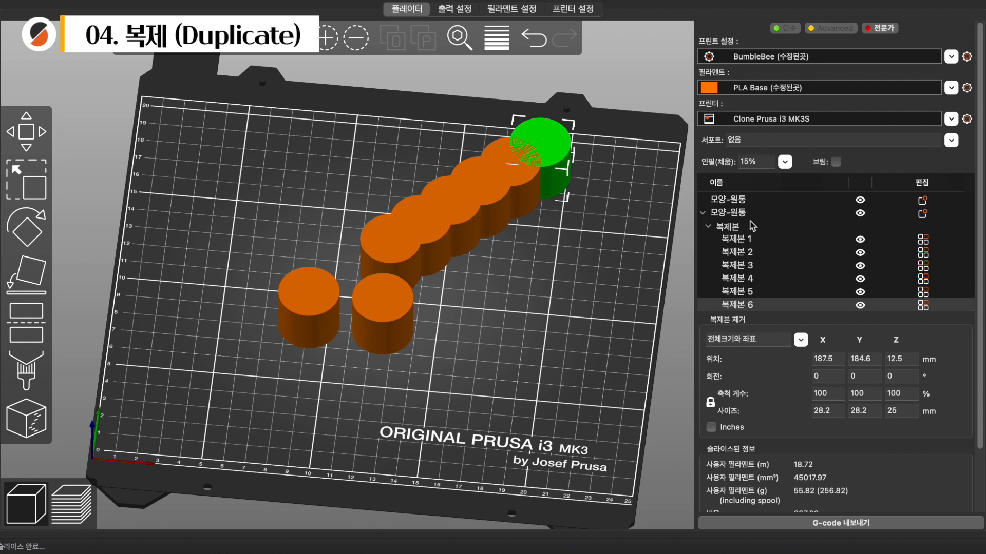
# Step: Select each of the three cylinder objects in turn and examine the instances listed under the duplicated one
pyautogui.click(726, 199)
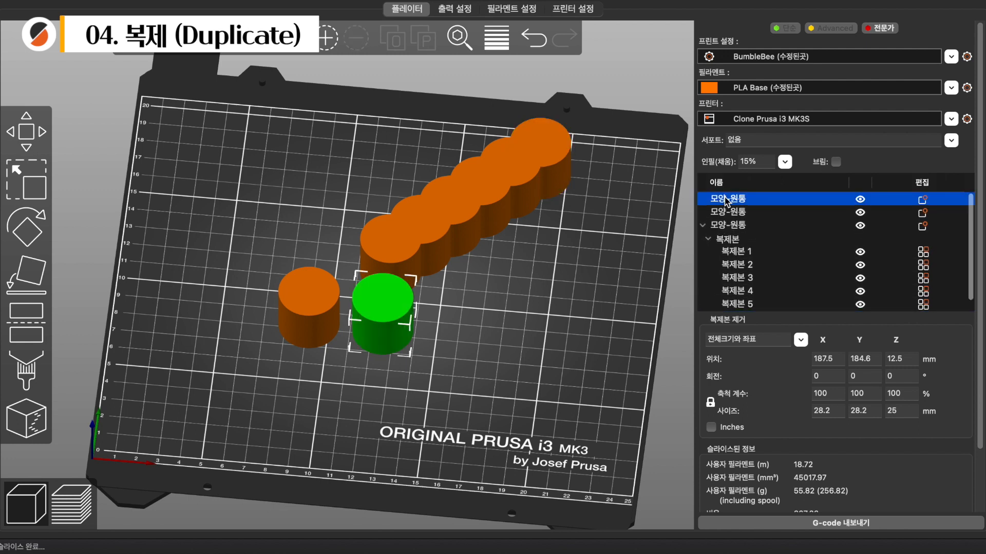
pyautogui.click(731, 212)
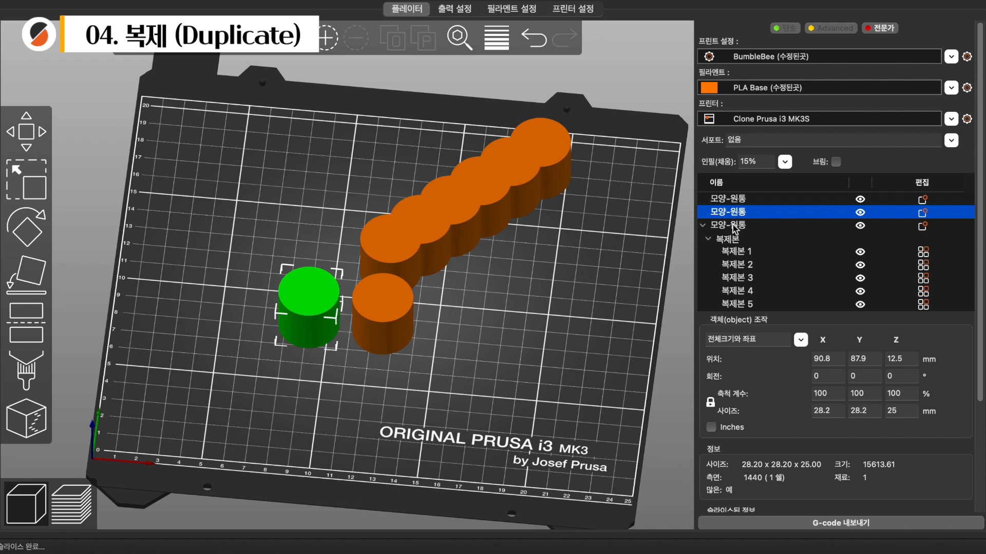
pyautogui.click(735, 229)
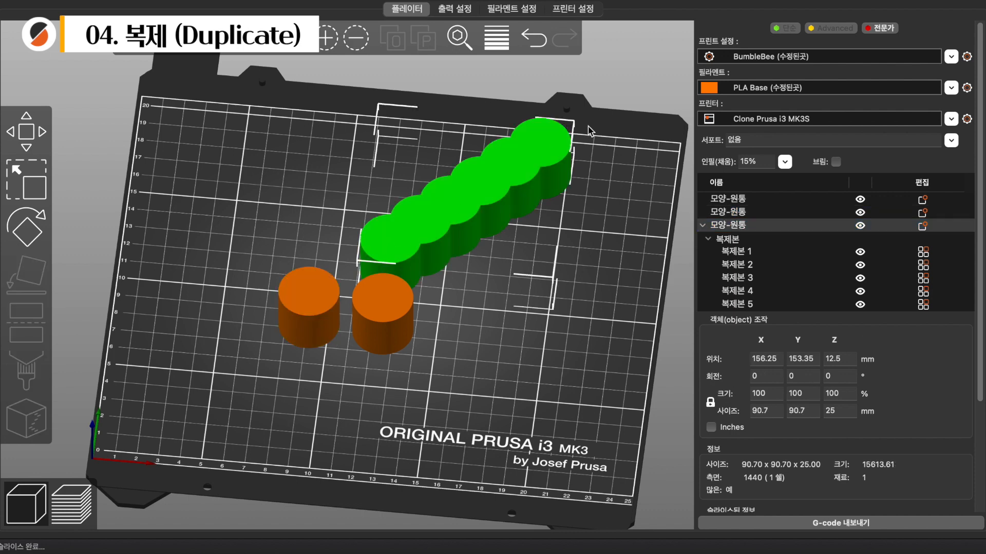
pyautogui.press('+')
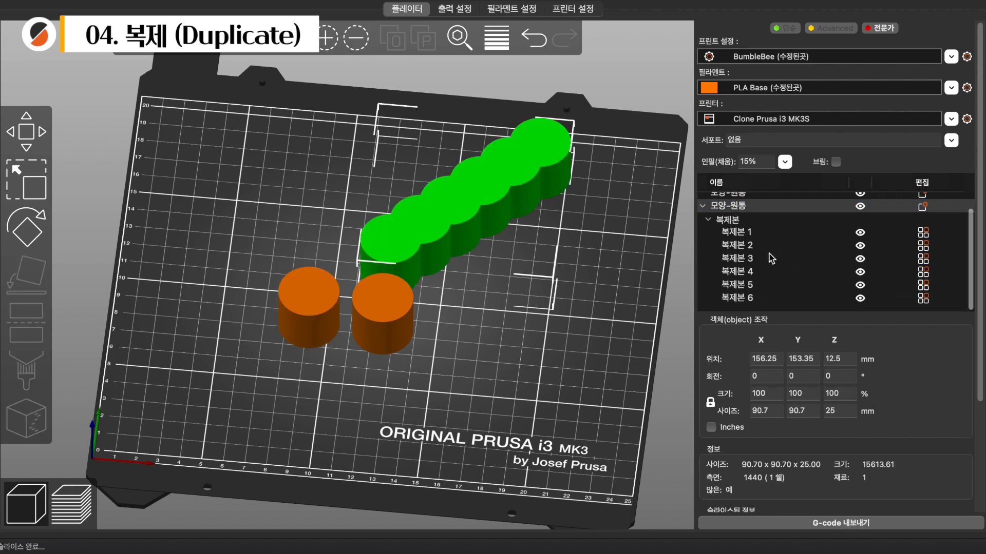
pyautogui.scroll(1, 771, 258)
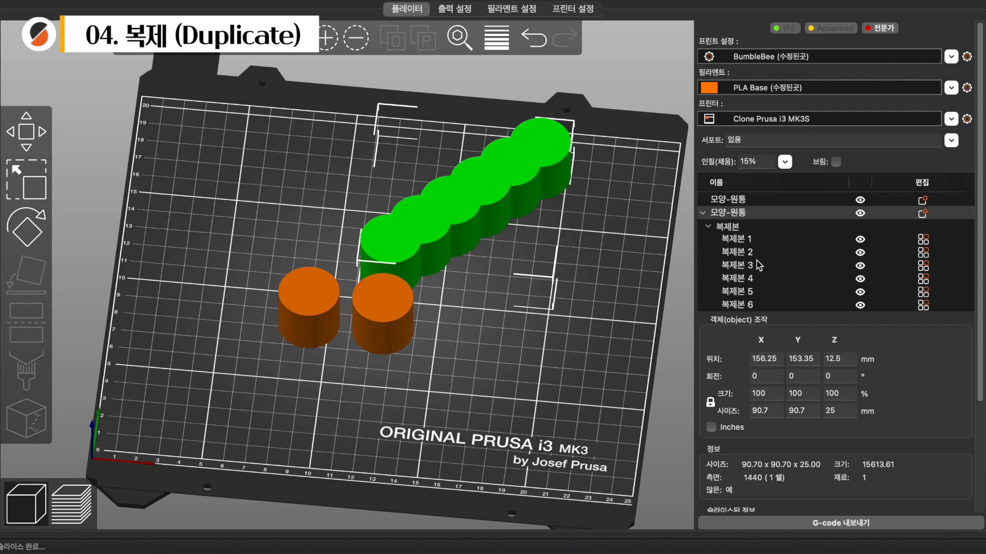
# Step: Move the two separate cylinders and the first three instances individually, placing instance 1 at about X 148, Y 58 and instance 3 at X 146, Y 121 mm
pyautogui.click(326, 303)
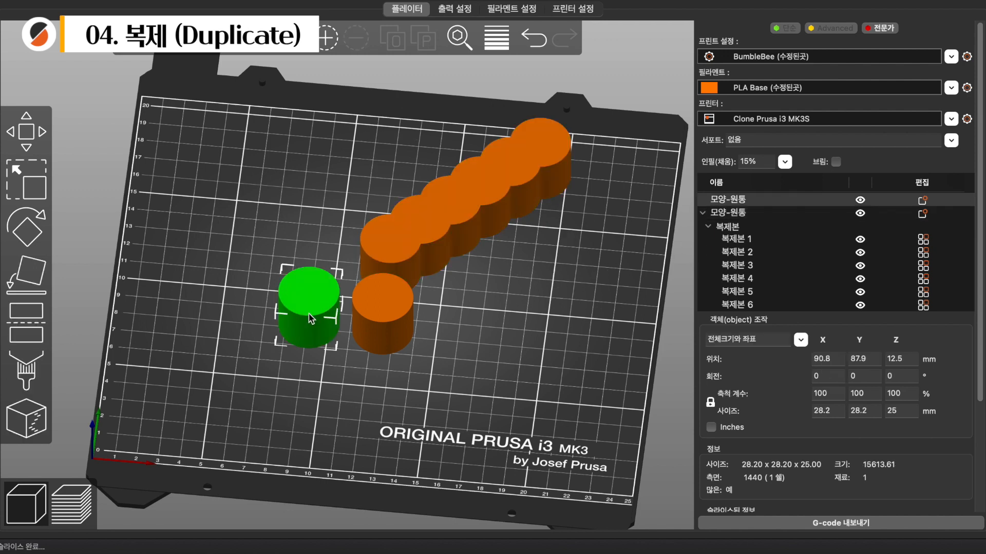
pyautogui.hotkey('shift', 'a')
pyautogui.moveTo(385, 312); pyautogui.dragTo(188, 376)
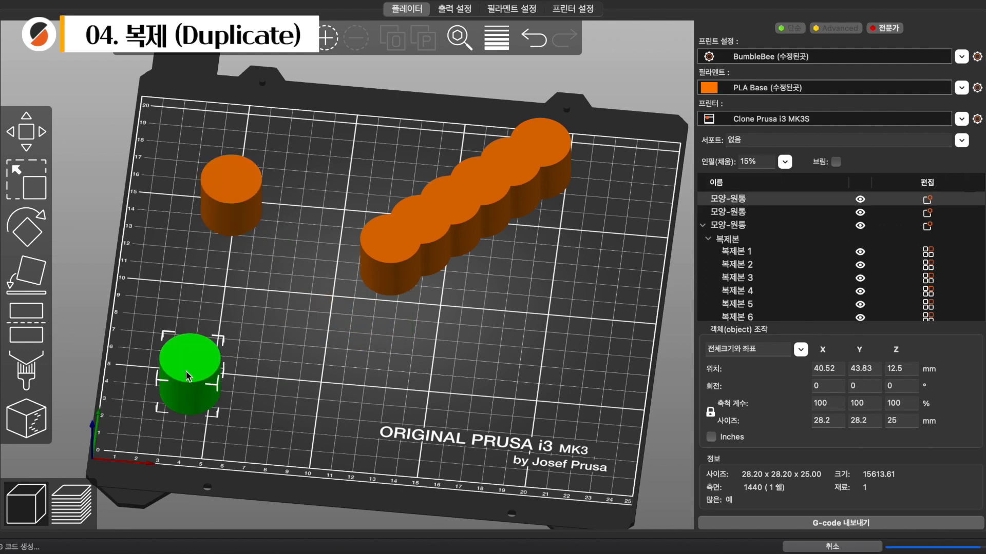
pyautogui.moveTo(390, 254); pyautogui.dragTo(424, 365)
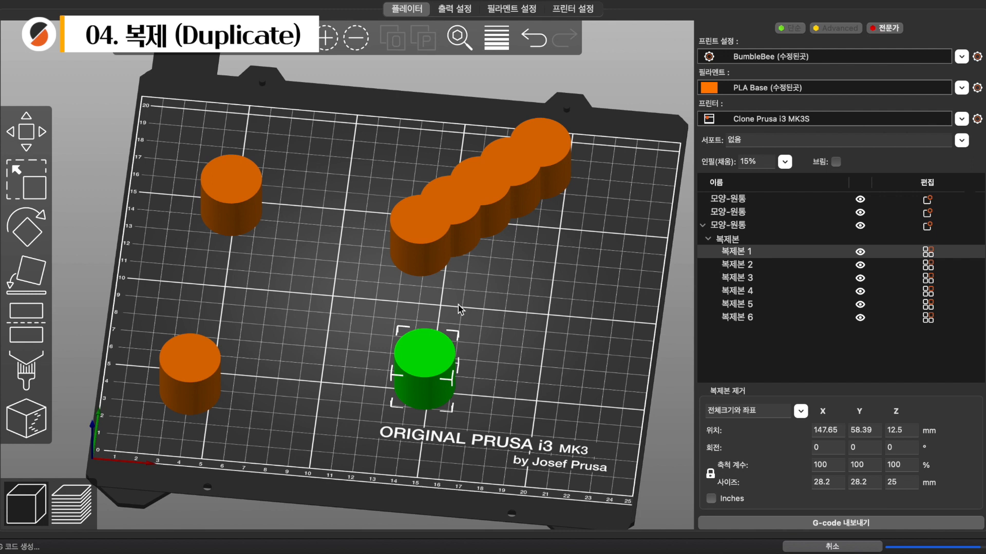
pyautogui.moveTo(398, 226); pyautogui.dragTo(389, 263)
pyautogui.moveTo(431, 215); pyautogui.dragTo(417, 260)
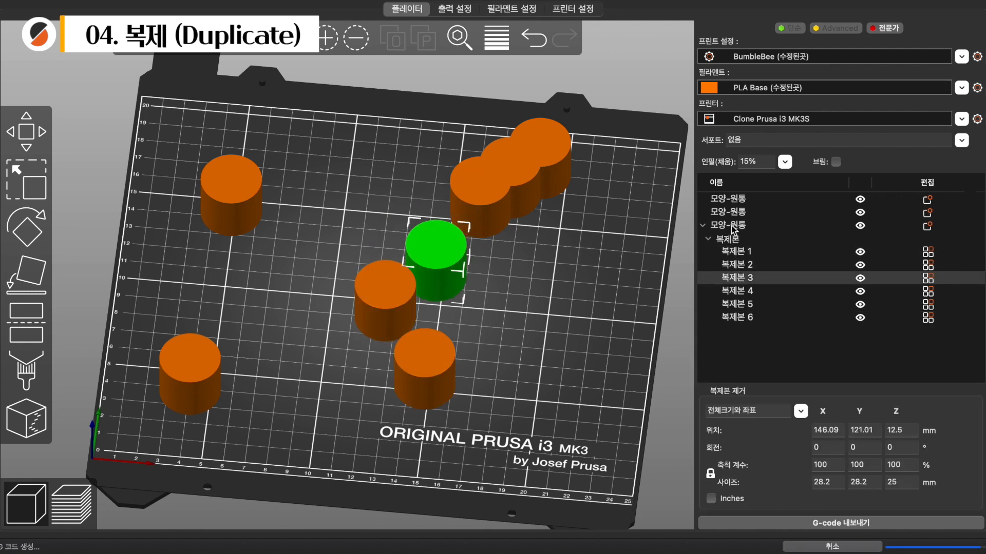
# Step: Select the duplicated cylinder as a whole and its individual instances to compare which bodies each entry covers
pyautogui.click(738, 226)
pyautogui.click(742, 253)
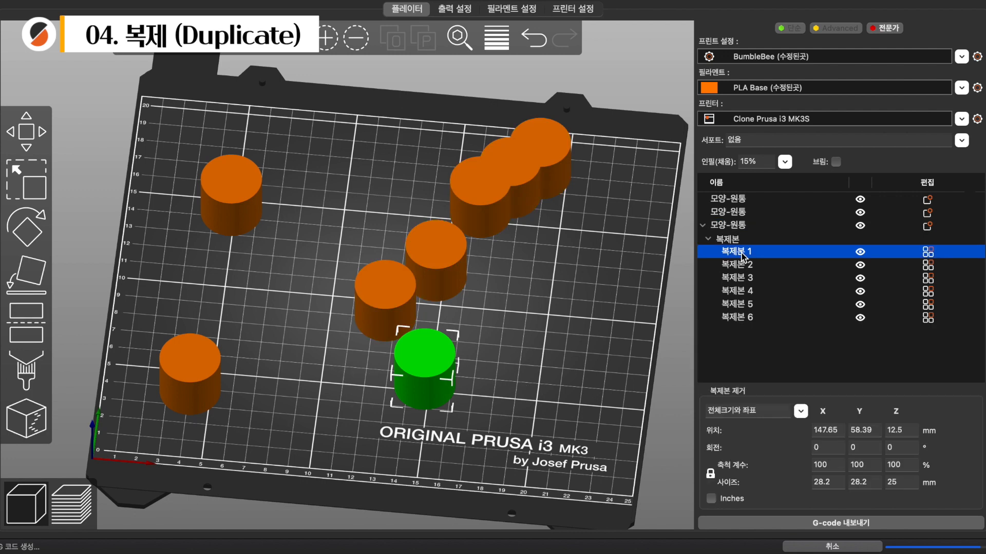
pyautogui.click(731, 226)
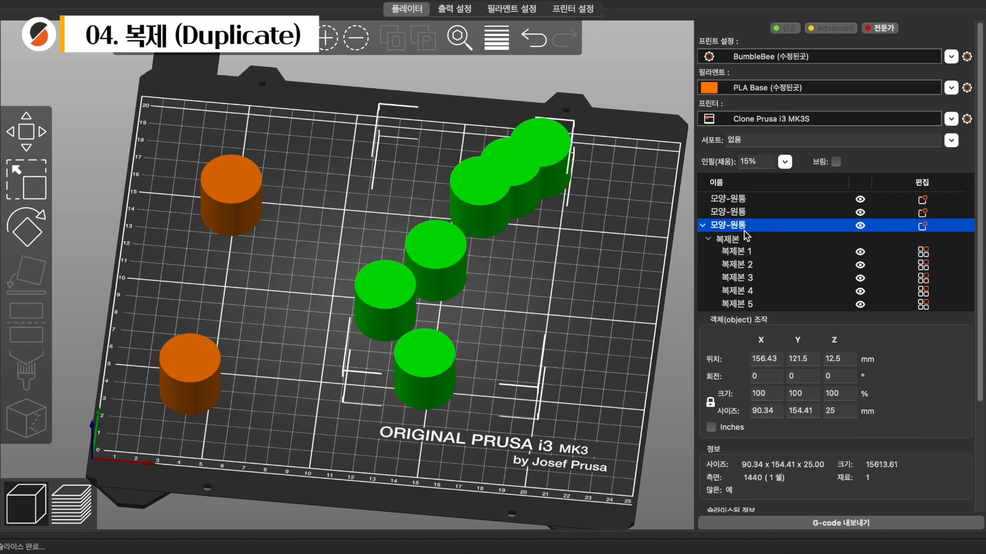
pyautogui.click(745, 252)
pyautogui.click(747, 265)
pyautogui.click(752, 291)
pyautogui.click(753, 304)
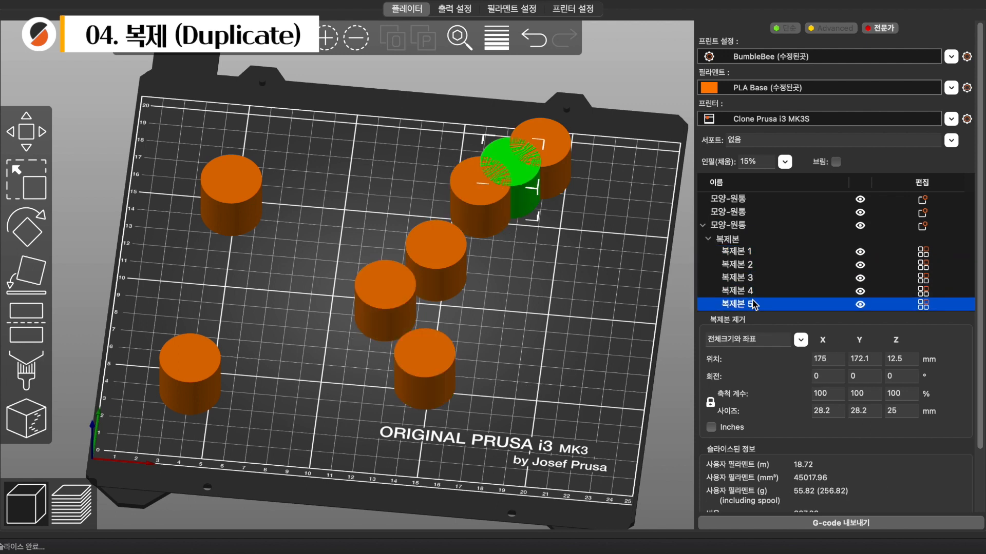
pyautogui.scroll(-1, 757, 306)
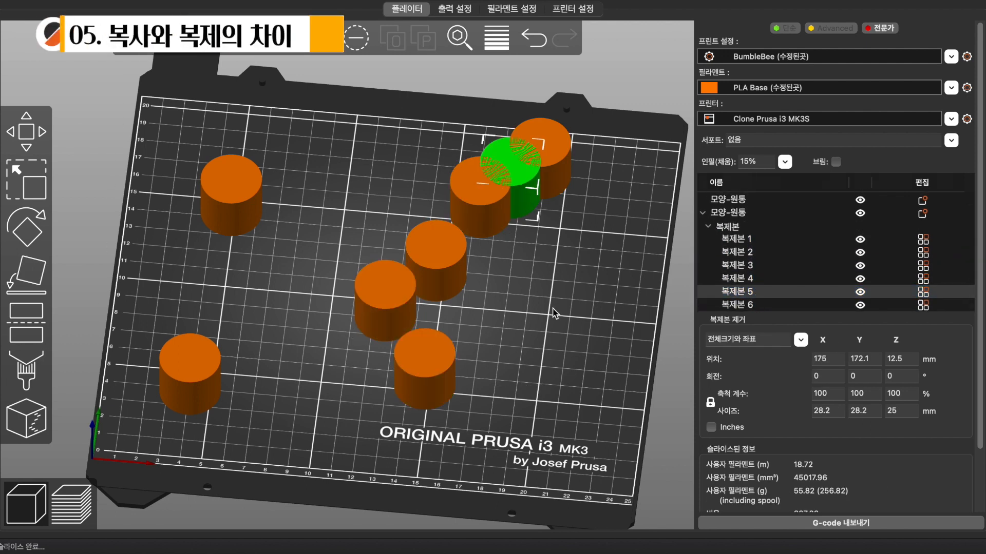
# Step: Select all eight cylinders, arrange them in rows on the bed, and clear the selection
pyautogui.hotkey('ctrl', 'a')
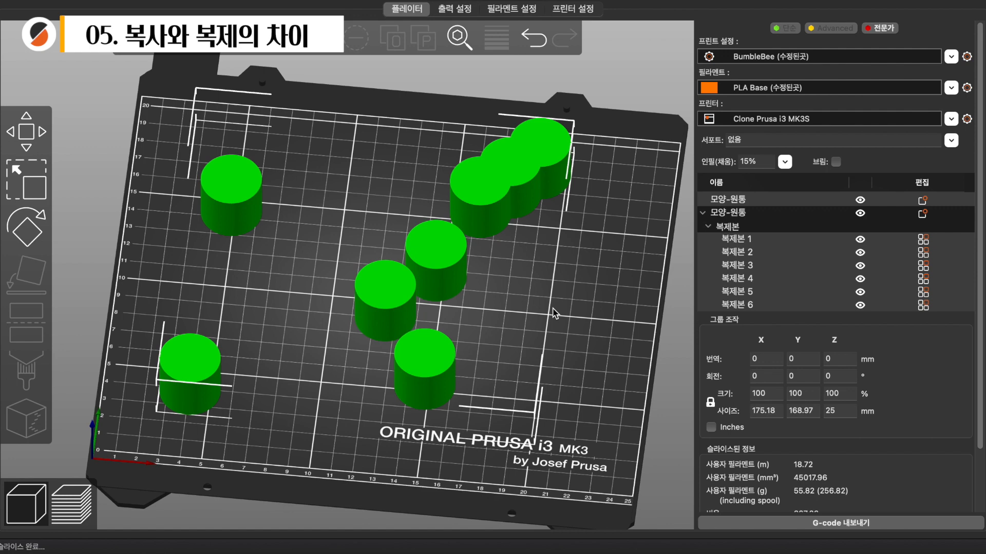
pyautogui.press('a')
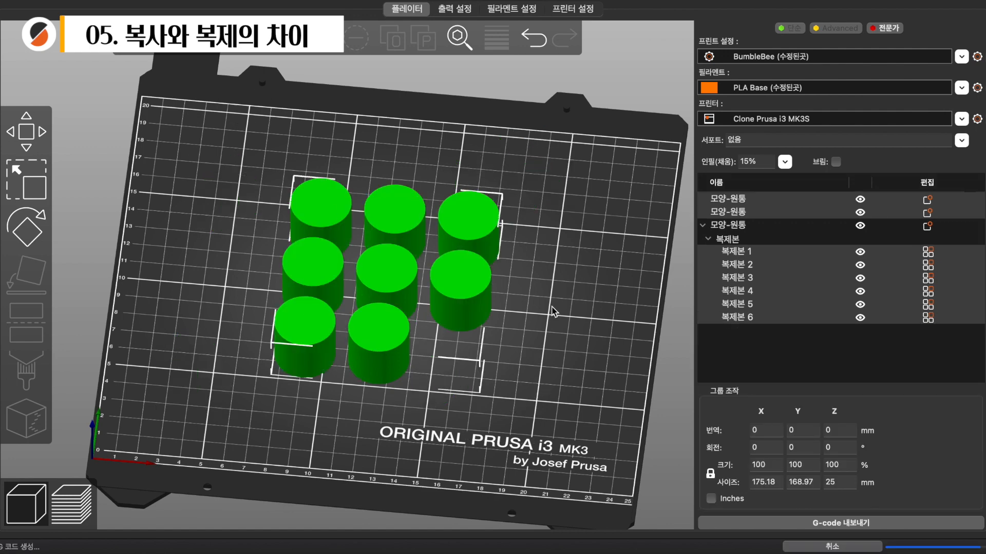
pyautogui.click(552, 312)
pyautogui.moveTo(515, 348); pyautogui.dragTo(518, 309)
pyautogui.press('1')
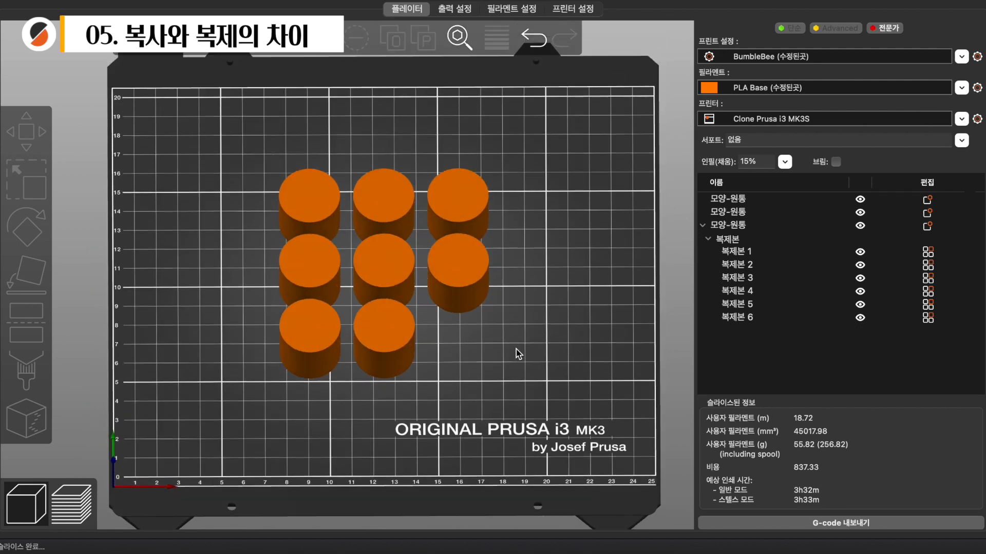
# Step: Rotate instance 5 of the duplicated cylinder about the Y axis and inspect the effect on the other cylinders
pyautogui.click(389, 334)
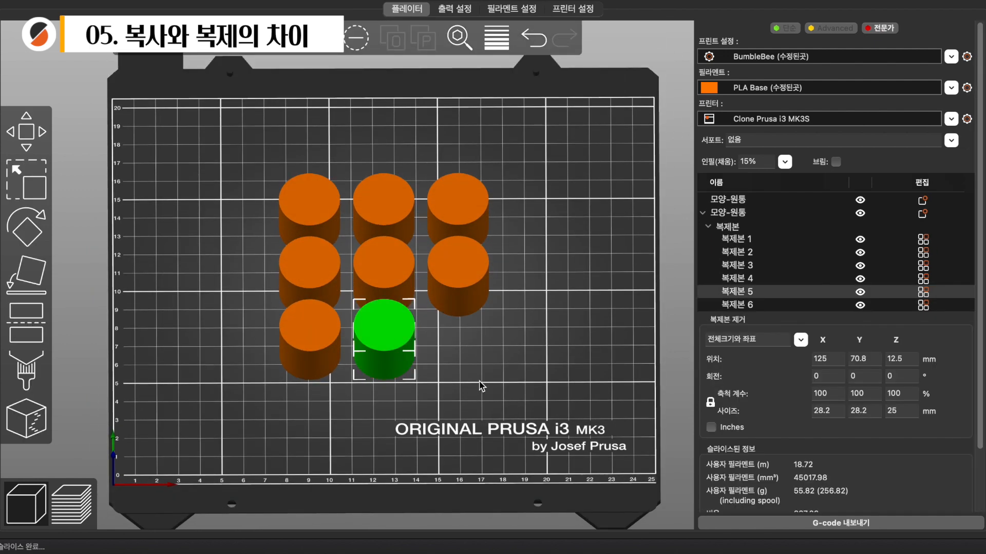
pyautogui.moveTo(519, 385); pyautogui.dragTo(520, 375)
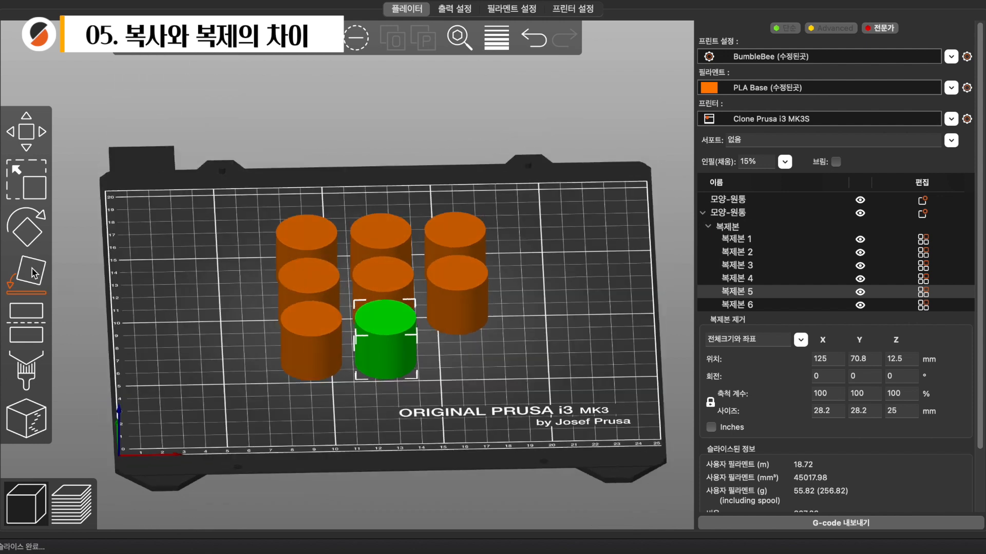
pyautogui.click(28, 229)
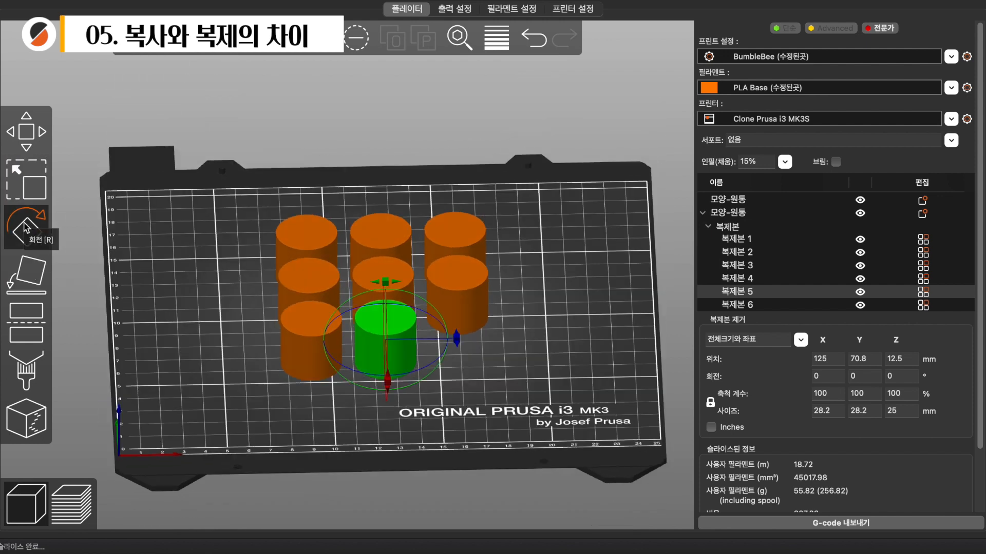
pyautogui.moveTo(385, 283); pyautogui.dragTo(388, 287)
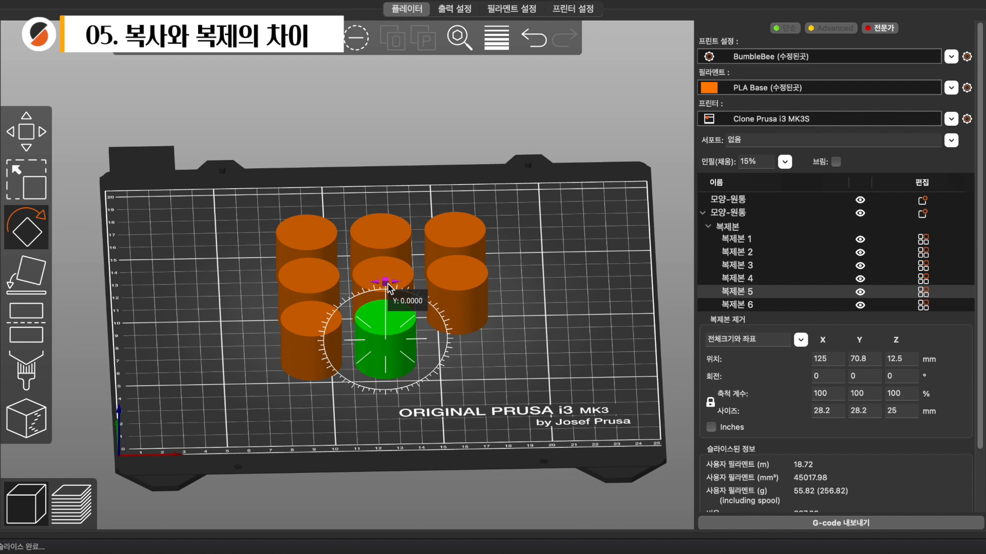
pyautogui.moveTo(388, 286); pyautogui.dragTo(418, 296)
pyautogui.click(550, 315)
pyautogui.moveTo(551, 315)
pyautogui.mouseDown()
pyautogui.moveTo(549, 354)
pyautogui.moveTo(546, 305)
pyautogui.moveTo(542, 322)
pyautogui.mouseUp()
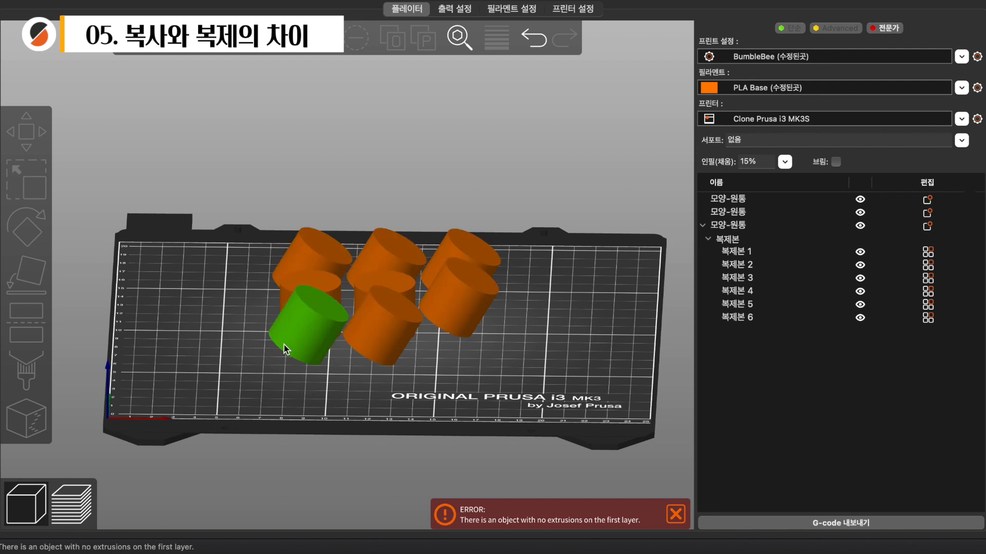
pyautogui.moveTo(578, 330); pyautogui.dragTo(573, 349)
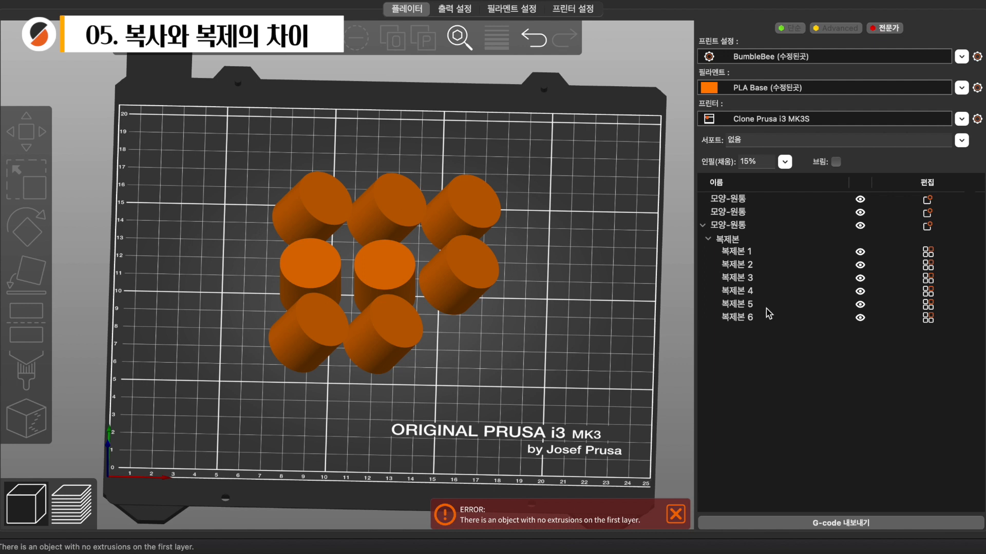
# Step: Scale instance 1 of the duplicated cylinder uniformly to about 67 %
pyautogui.click(418, 211)
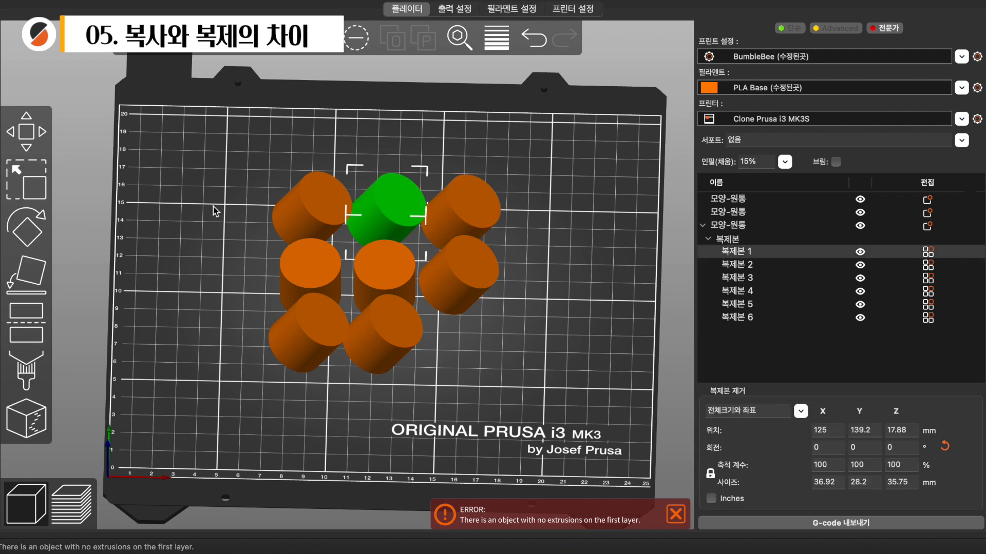
pyautogui.click(33, 188)
pyautogui.moveTo(423, 192); pyautogui.dragTo(407, 209)
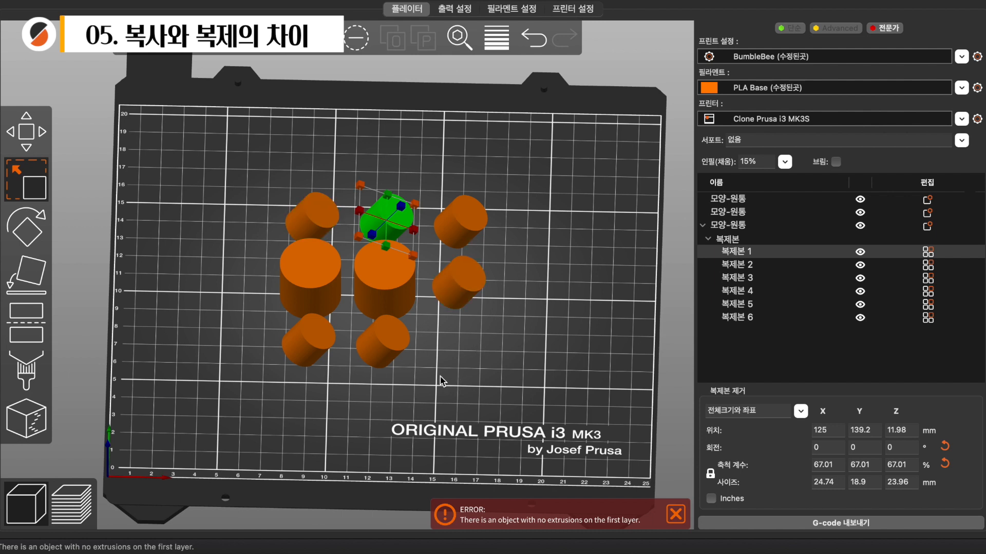
# Step: Scale the separate upright cylinder at about X 91, Y 105 mm uniformly to about 71 %
pyautogui.click(309, 279)
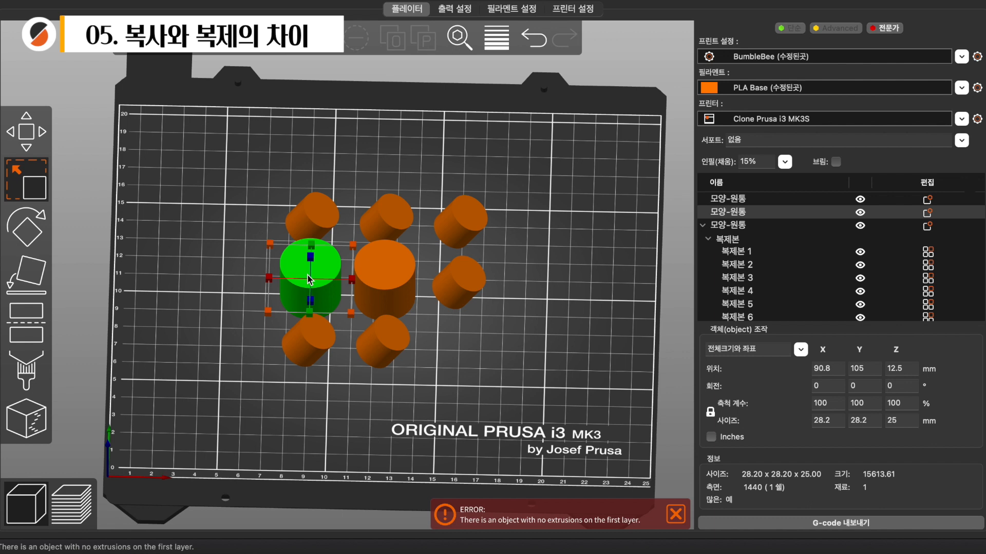
pyautogui.moveTo(352, 311)
pyautogui.mouseDown()
pyautogui.moveTo(339, 314)
pyautogui.moveTo(319, 283)
pyautogui.moveTo(343, 299)
pyautogui.moveTo(316, 321)
pyautogui.moveTo(352, 307)
pyautogui.moveTo(341, 306)
pyautogui.mouseUp()
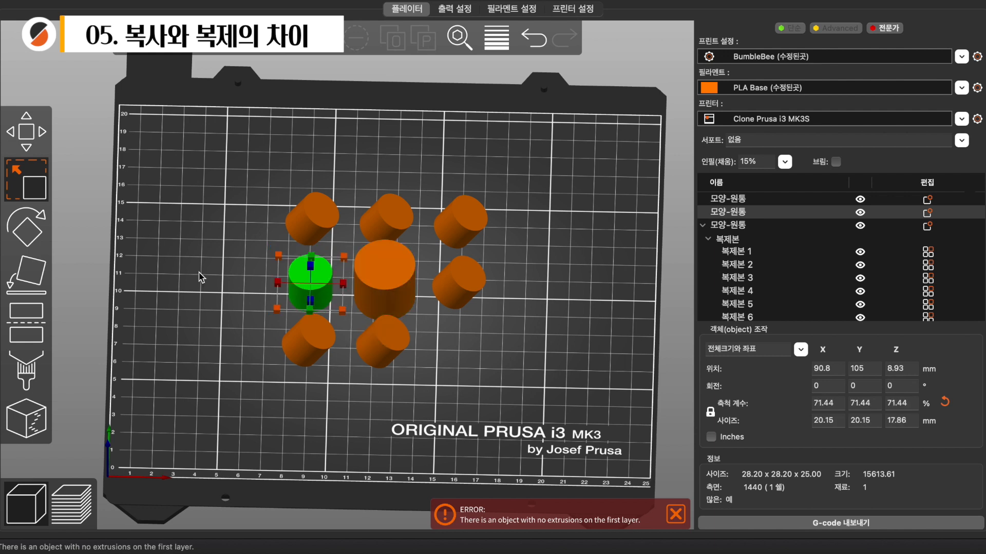
pyautogui.press('s')
# Step: Select the two separate cylinders and several duplicated instances one by one to compare how scaling affects each kind
pyautogui.moveTo(513, 191)
pyautogui.mouseDown()
pyautogui.moveTo(513, 174)
pyautogui.moveTo(516, 200)
pyautogui.moveTo(510, 177)
pyautogui.moveTo(513, 185)
pyautogui.mouseUp()
pyautogui.scroll(5, 516, 200)
pyautogui.scroll(-3, 519, 205)
pyautogui.scroll(2, 510, 176)
pyautogui.click(373, 297)
pyautogui.click(315, 292)
pyautogui.click(318, 249)
pyautogui.click(387, 246)
pyautogui.click(479, 250)
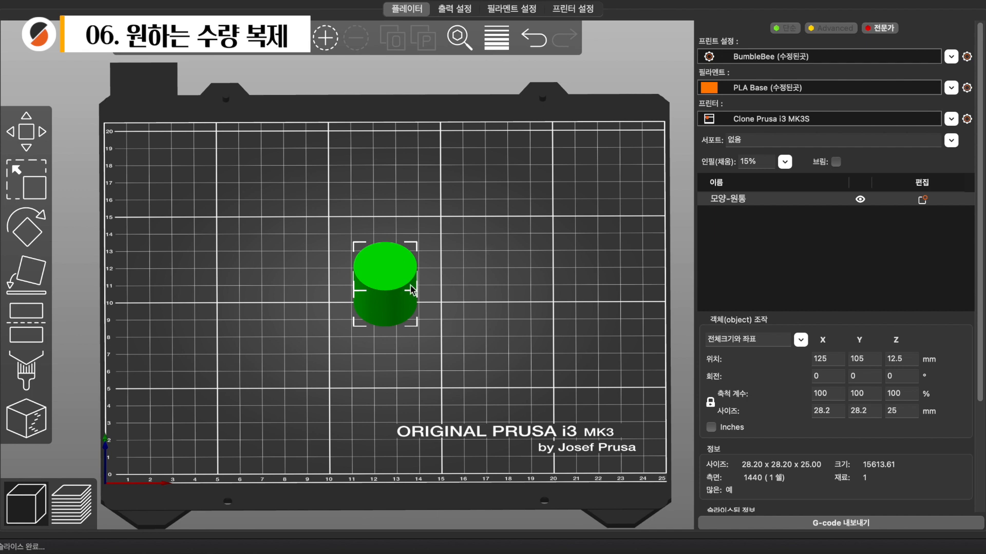
# Step: Set the number of copies of the single cylinder to 10 and arrange all of them on the bed
pyautogui.rightClick(384, 272)
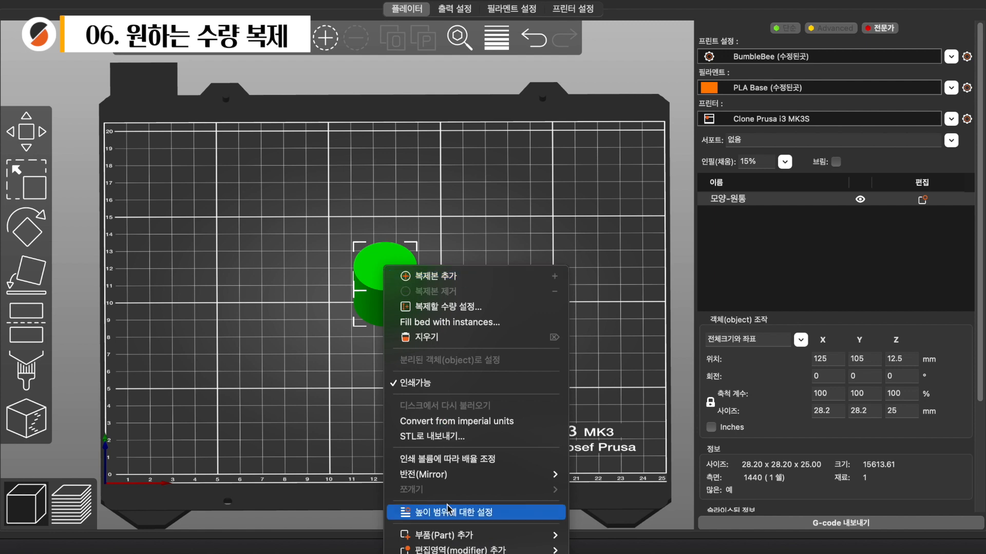
pyautogui.scroll(-3, 449, 510)
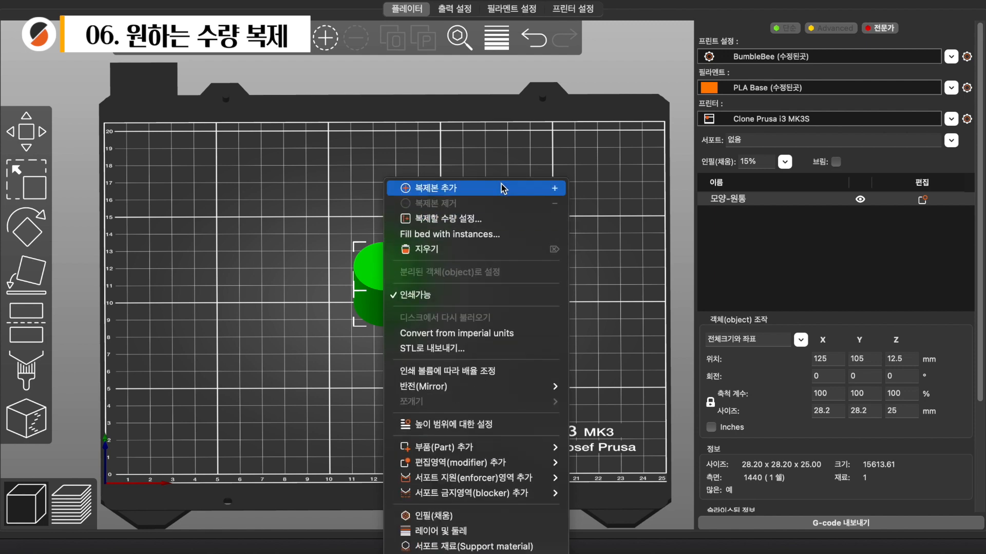
pyautogui.moveTo(487, 464)
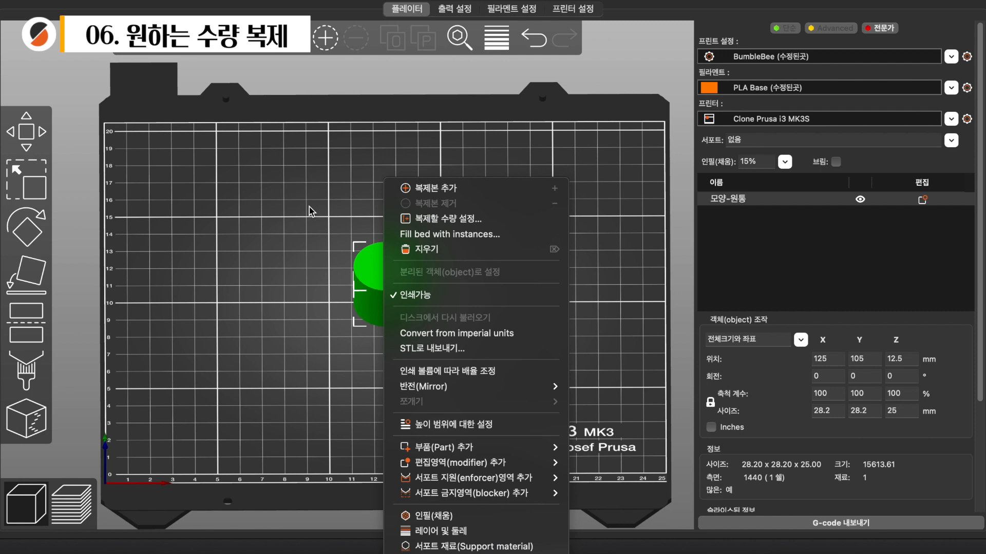
pyautogui.click(476, 219)
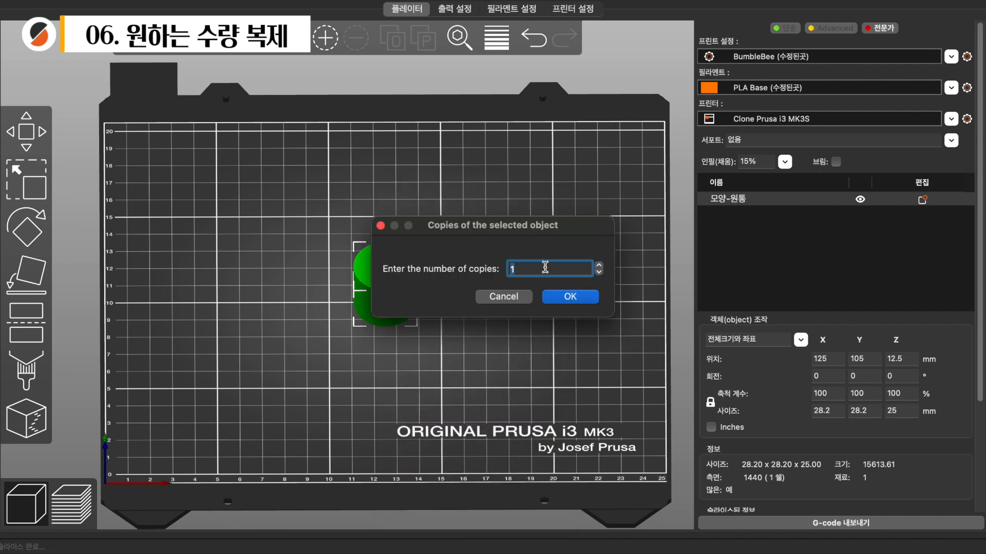
pyautogui.write('10')
pyautogui.press('Return')
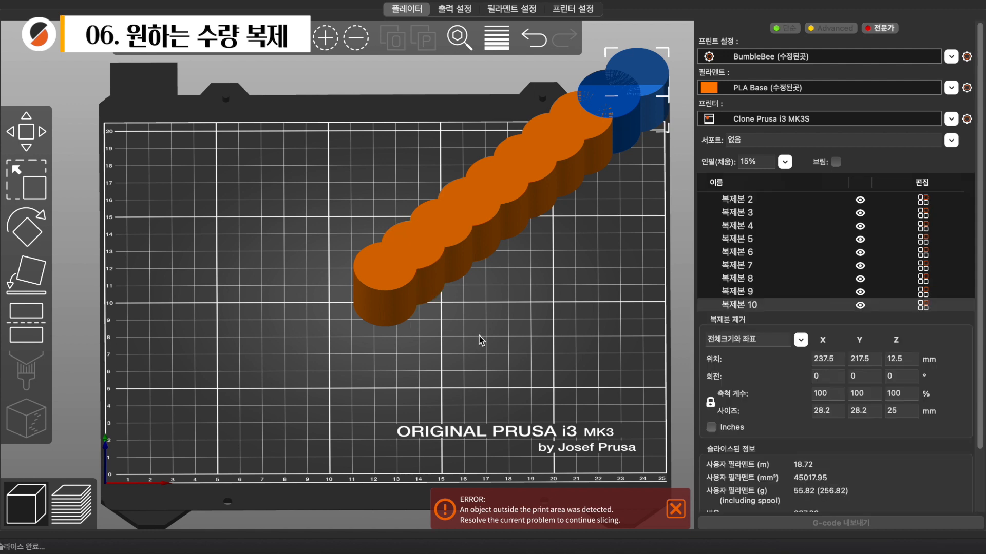
pyautogui.hotkey('ctrl', 'a')
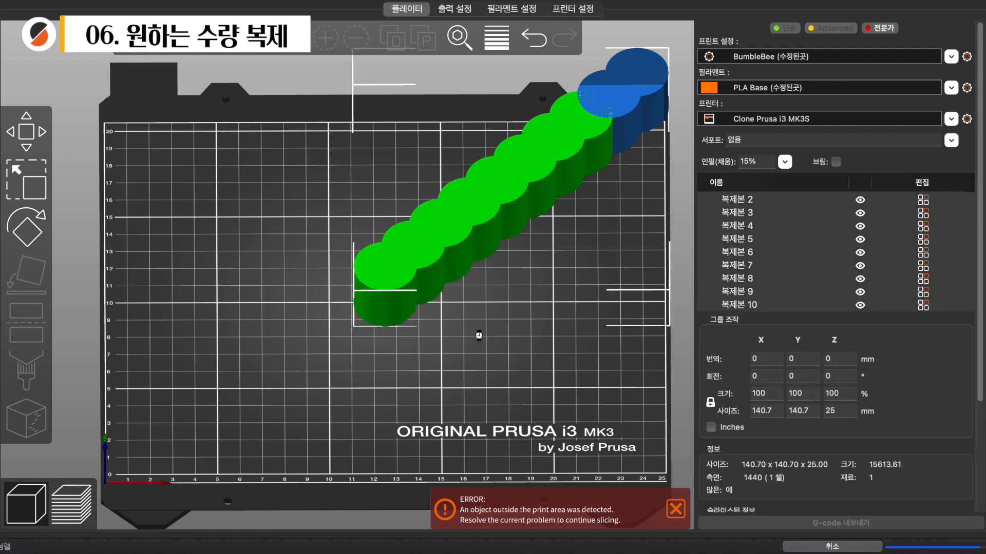
pyautogui.press('a')
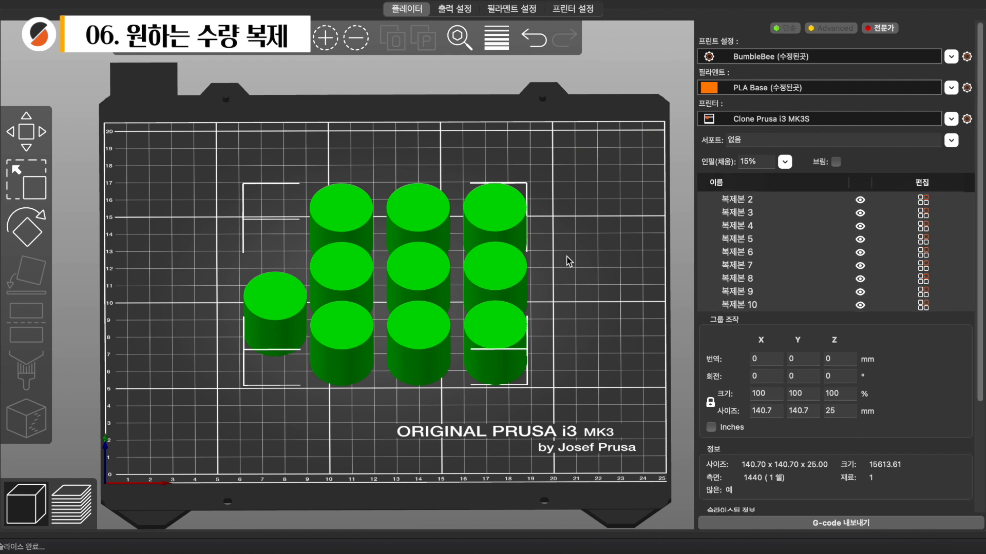
# Step: Fill the whole bed with instances of the single cylinder
pyautogui.rightClick(434, 289)
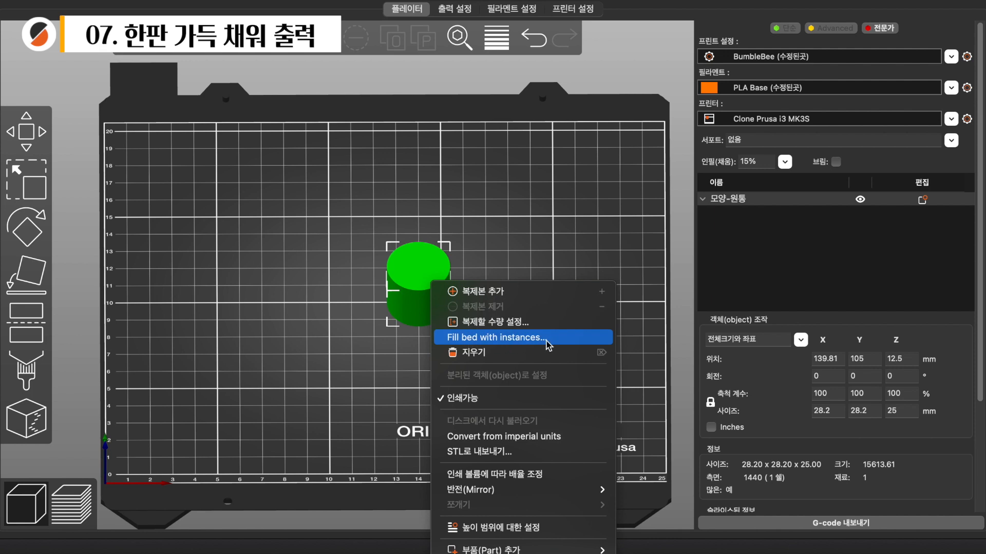
pyautogui.click(469, 338)
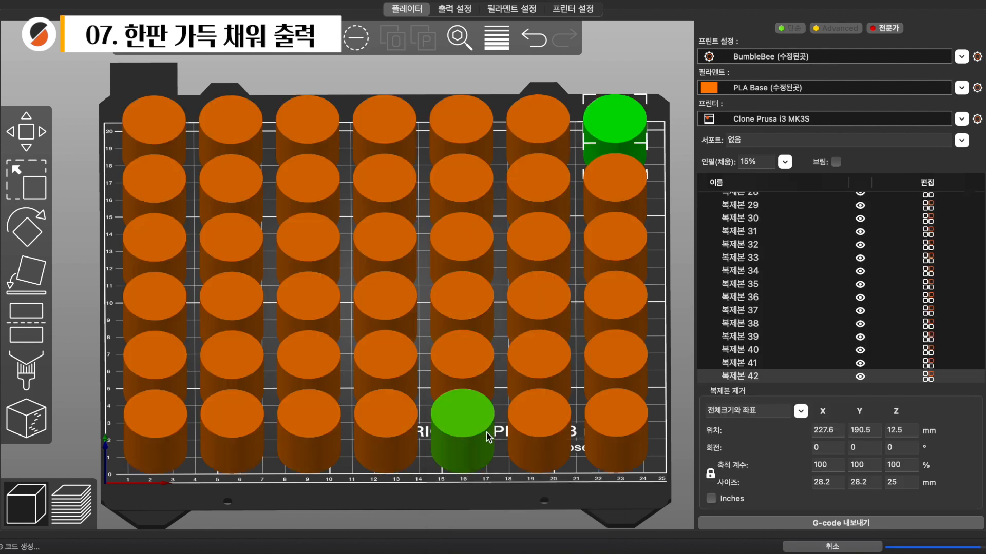
pyautogui.rightClick(464, 198)
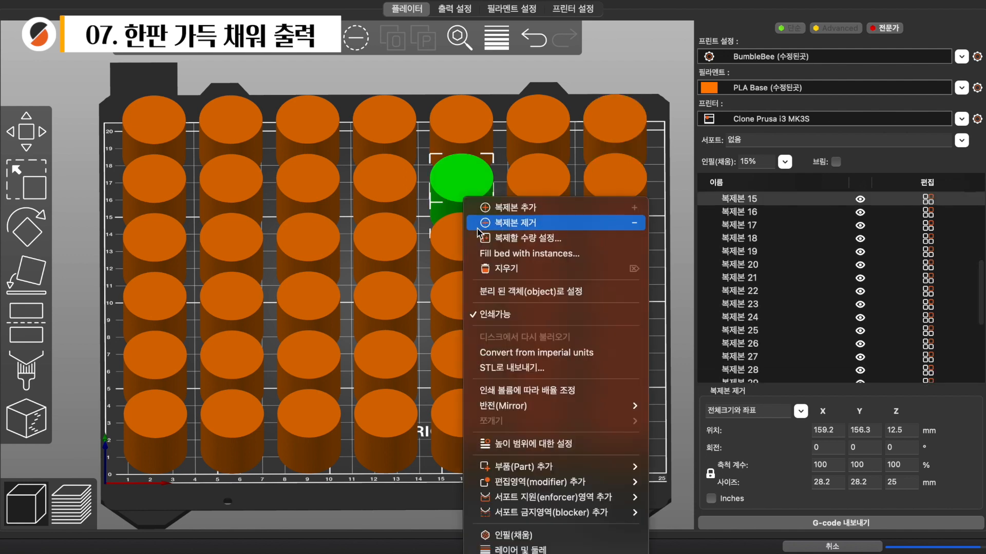
pyautogui.click(627, 91)
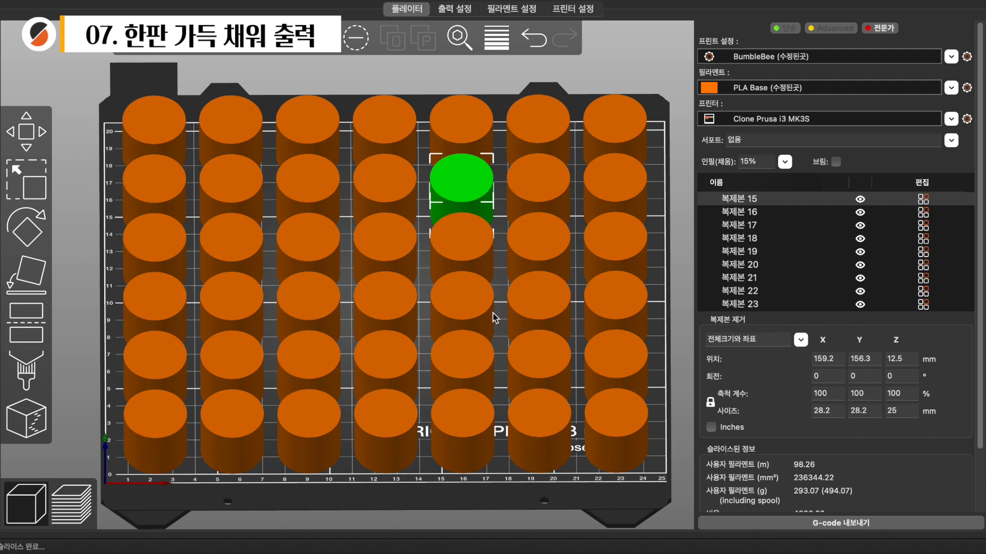
pyautogui.rightClick(469, 186)
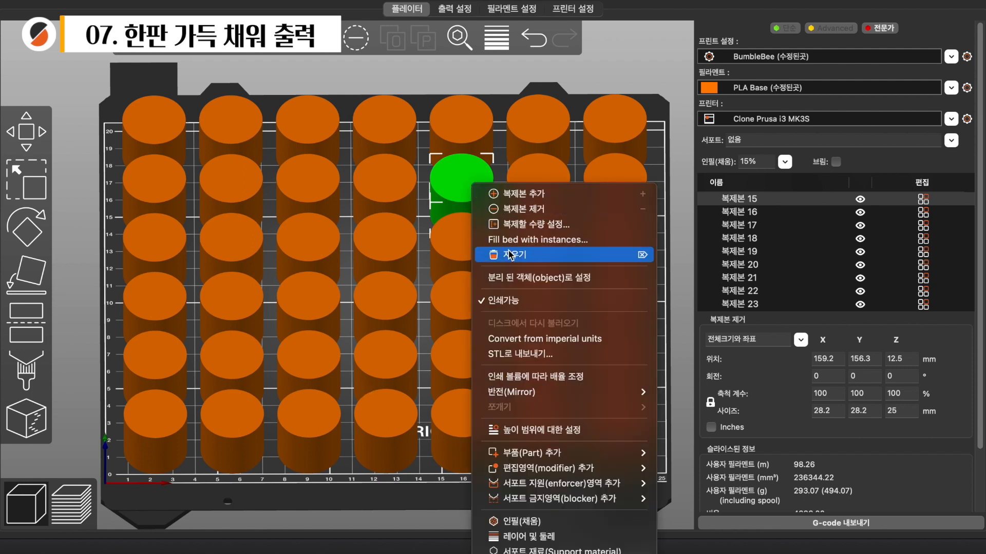
pyautogui.click(567, 236)
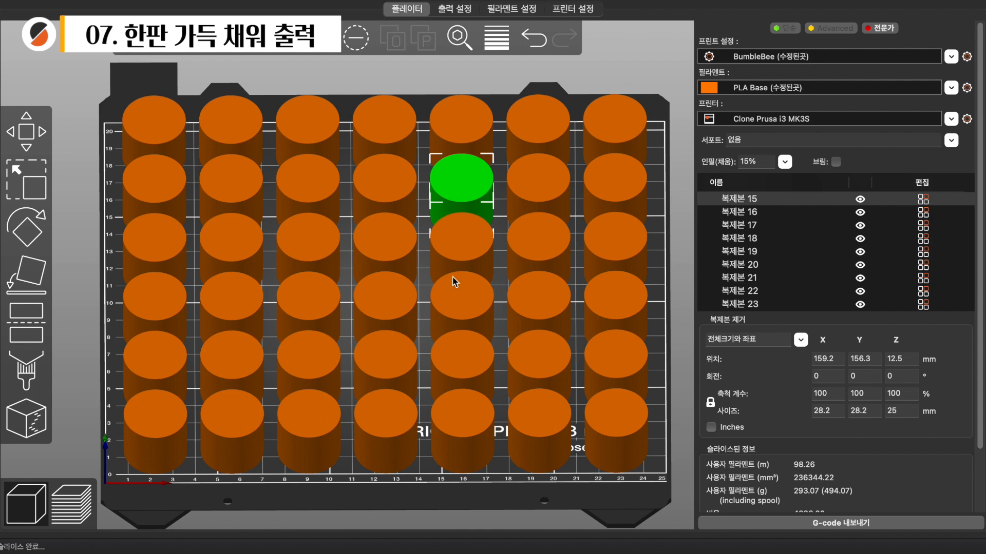
pyautogui.rightClick(468, 194)
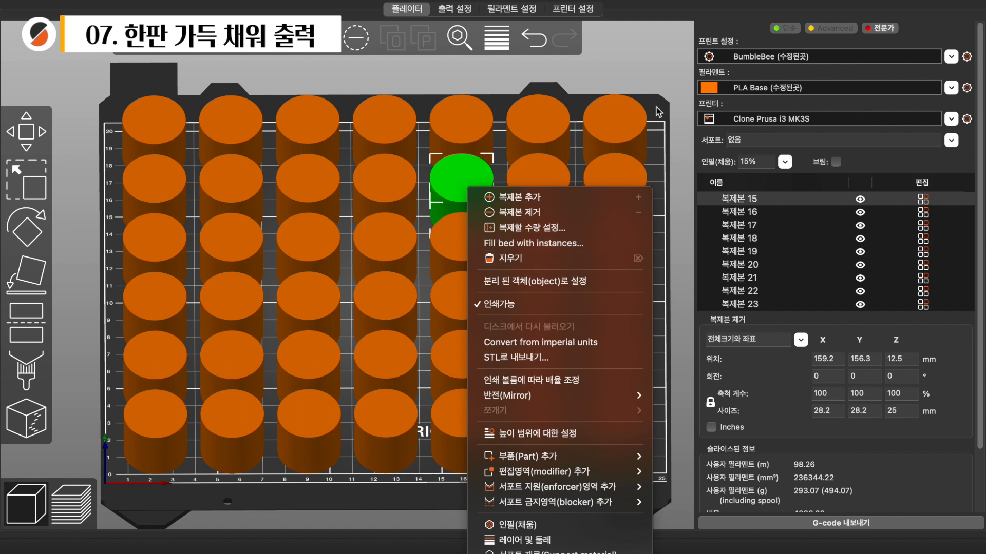
pyautogui.click(643, 86)
# Step: Select all cylinders except the middle one in the third row from the back, and delete the selected ones
pyautogui.click(308, 121)
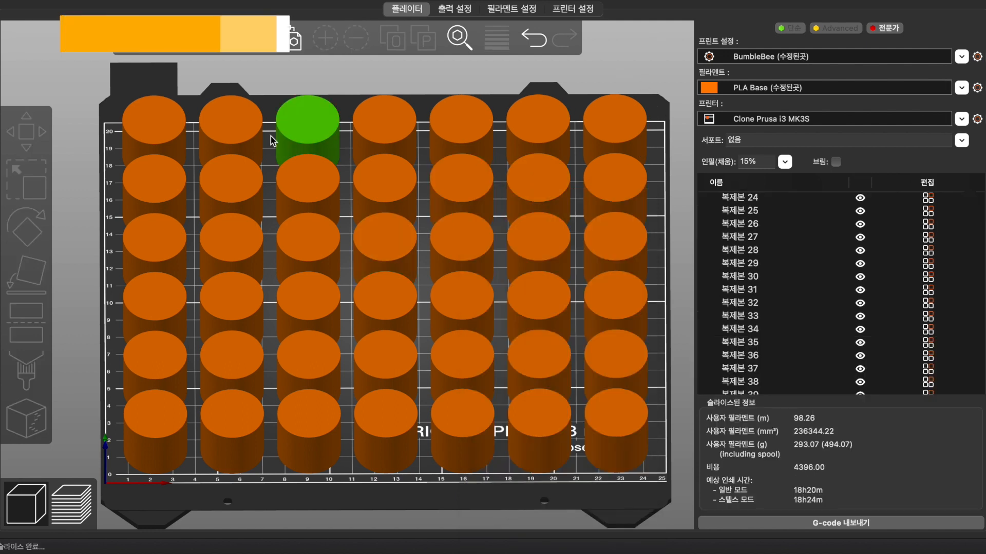
pyautogui.click(238, 312)
pyautogui.click(637, 336)
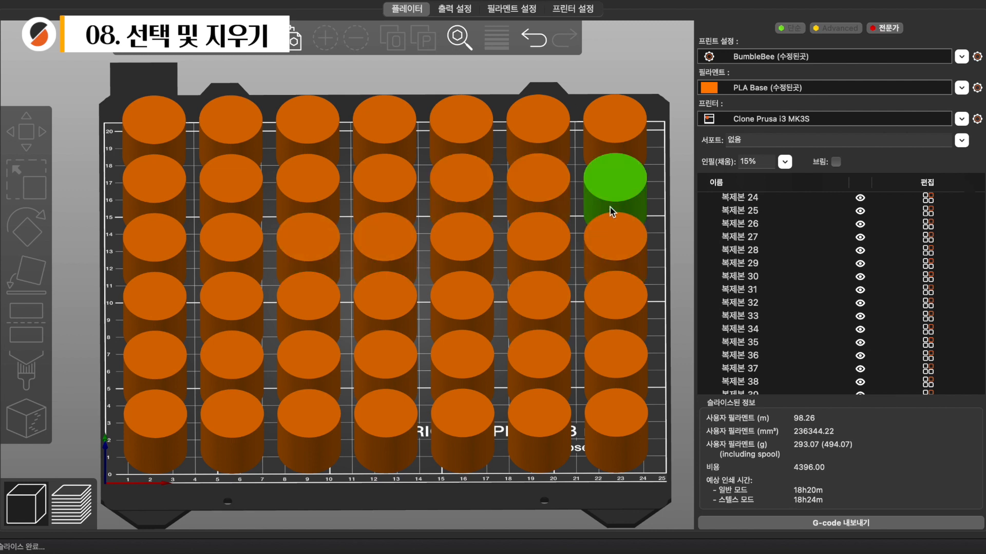
pyautogui.press('super+a')
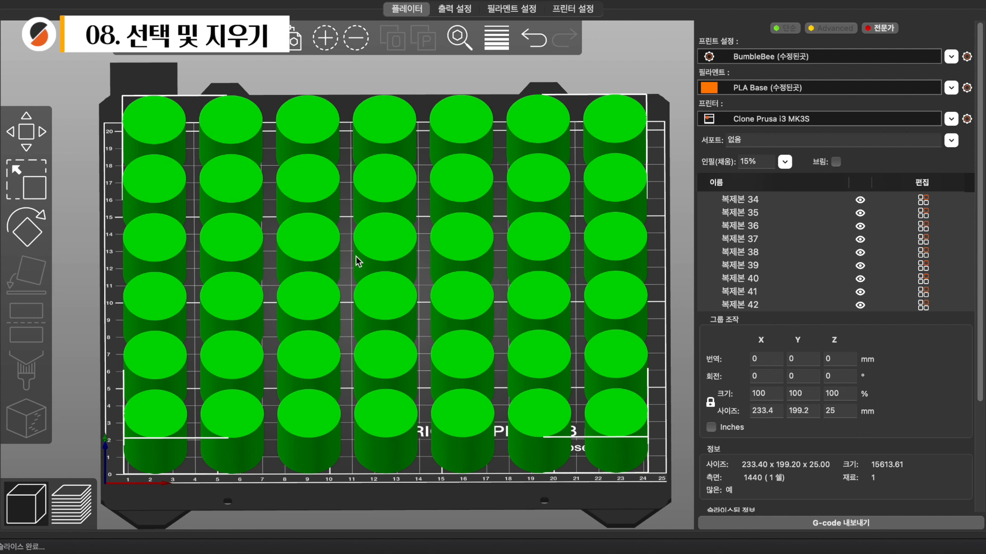
pyautogui.keyDown('super'); pyautogui.click(397, 248); pyautogui.keyUp('super')
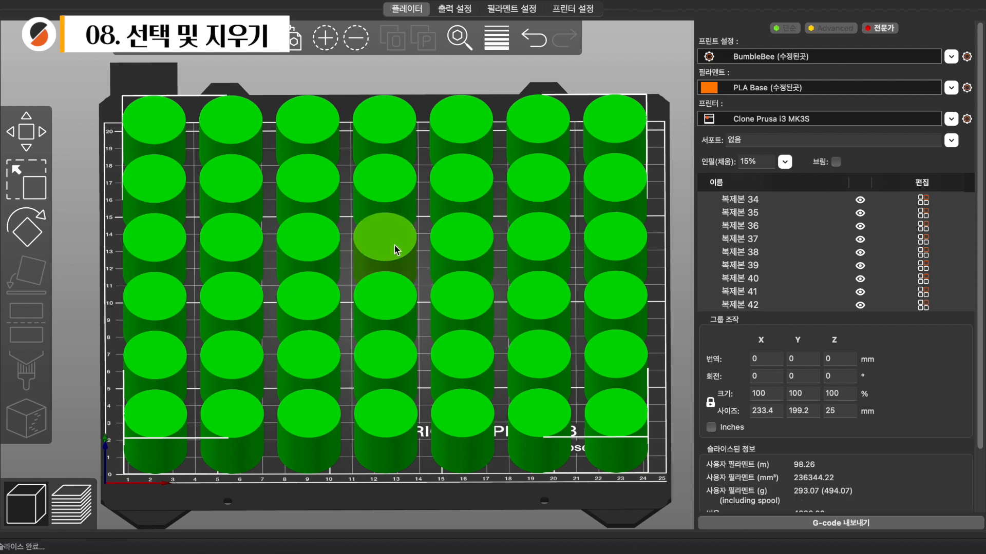
pyautogui.click(397, 248)
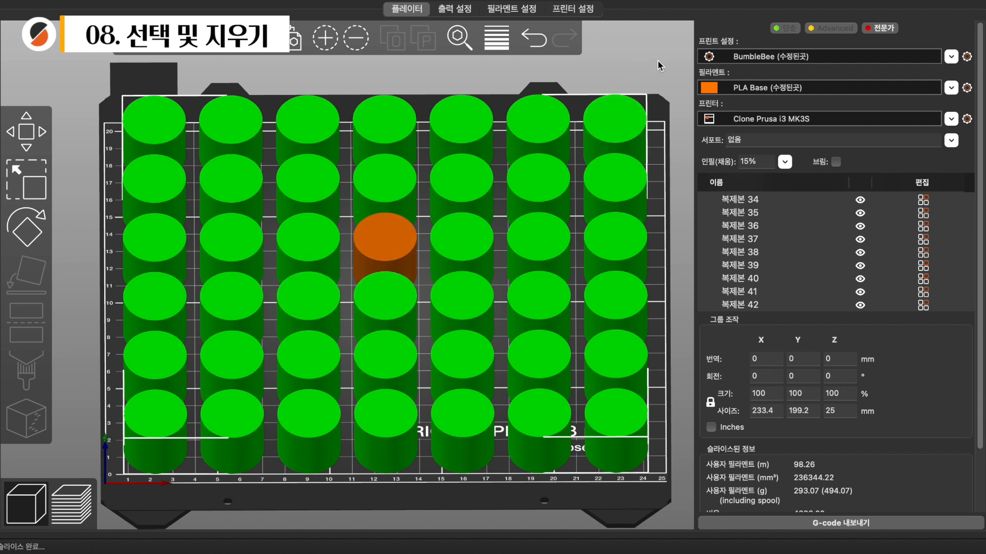
pyautogui.press('super+z')
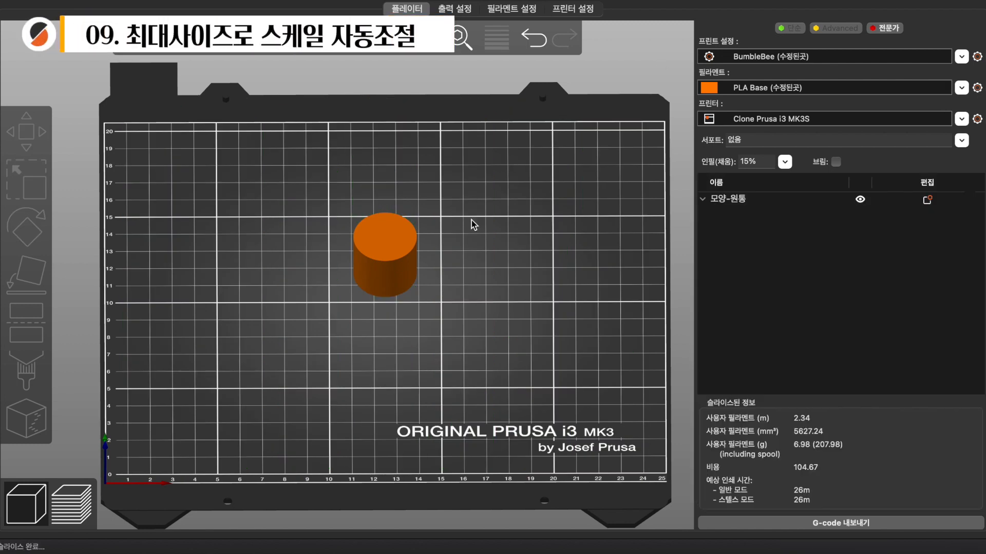
# Step: Scale the remaining cylinder to the print volume and inspect its size on the bed from several angles
pyautogui.press('0')
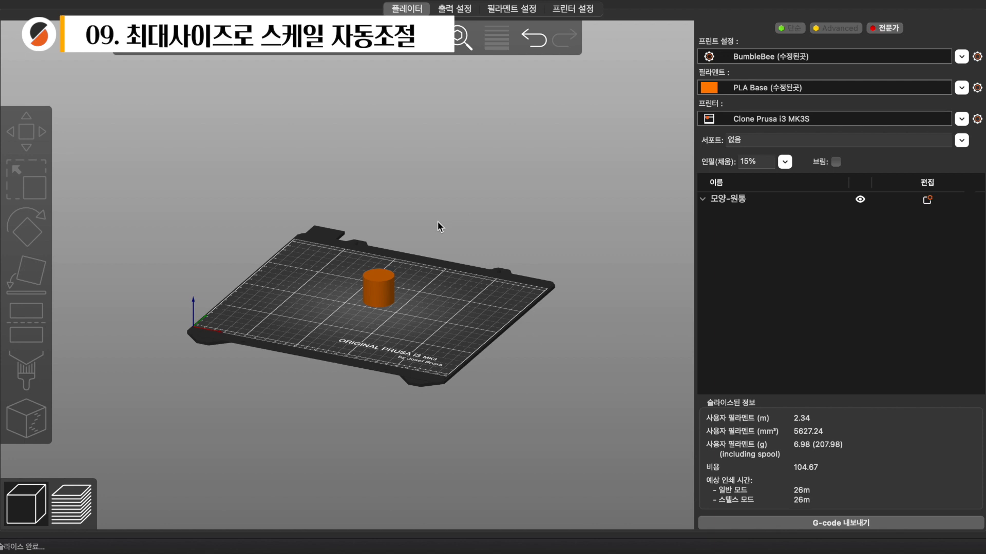
pyautogui.moveTo(421, 235); pyautogui.dragTo(402, 272, button='middle')
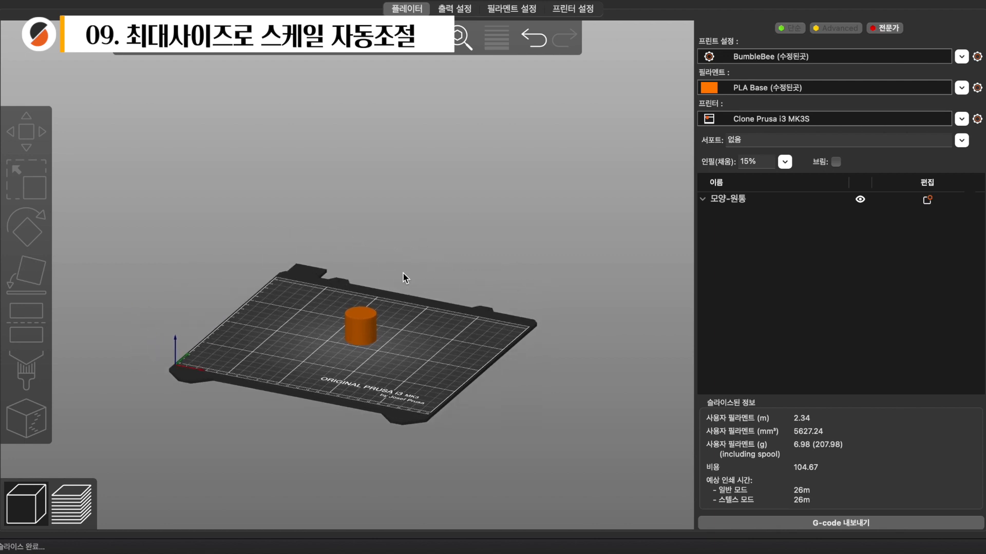
pyautogui.moveTo(403, 275); pyautogui.dragTo(453, 341)
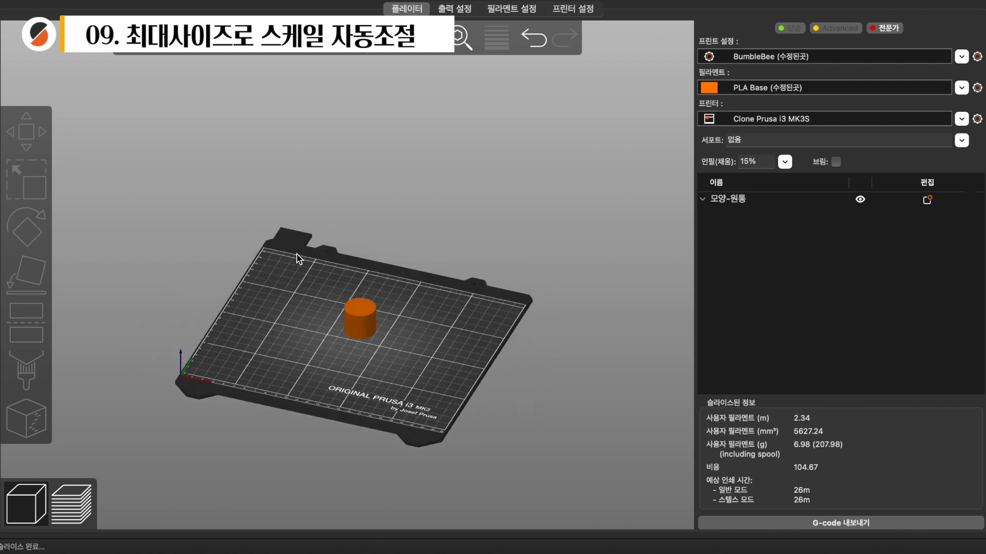
pyautogui.moveTo(456, 350)
pyautogui.mouseDown()
pyautogui.moveTo(453, 340)
pyautogui.moveTo(457, 351)
pyautogui.mouseUp()
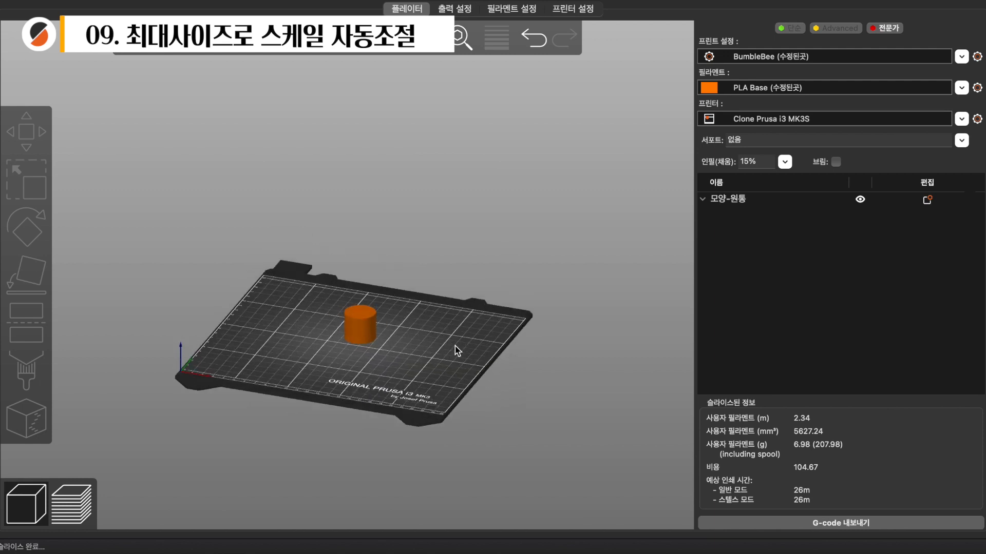
pyautogui.rightClick(361, 324)
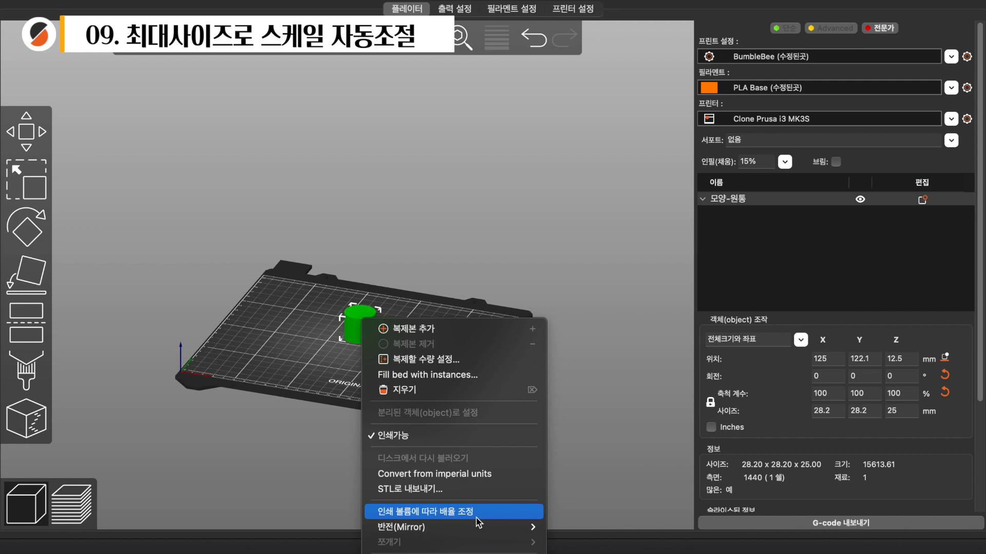
pyautogui.click(468, 517)
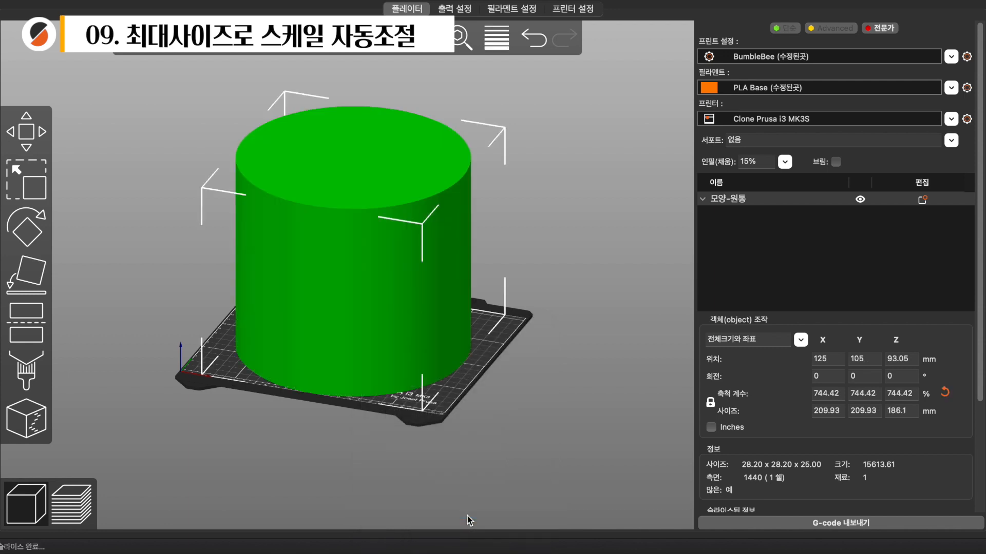
pyautogui.moveTo(477, 364); pyautogui.dragTo(497, 297)
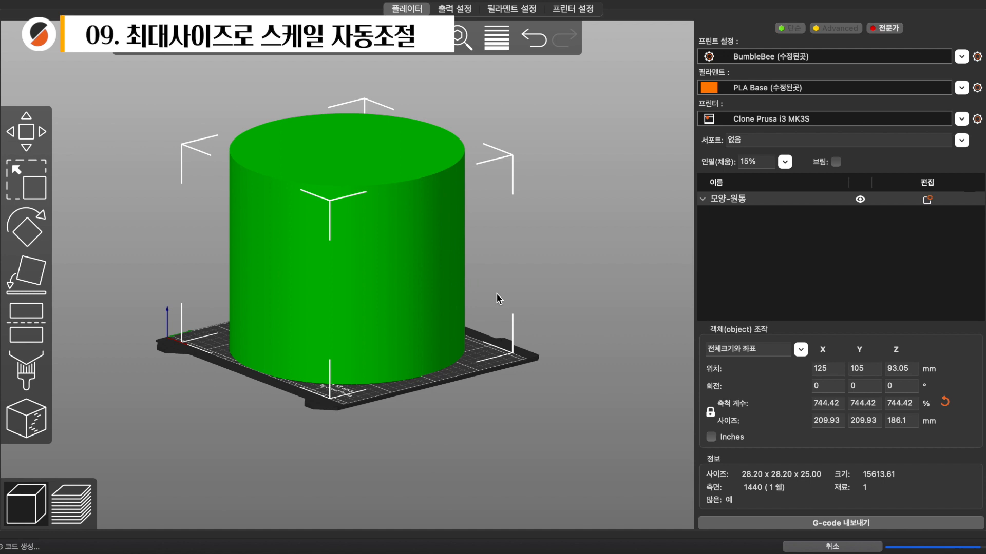
pyautogui.moveTo(388, 408); pyautogui.dragTo(443, 428)
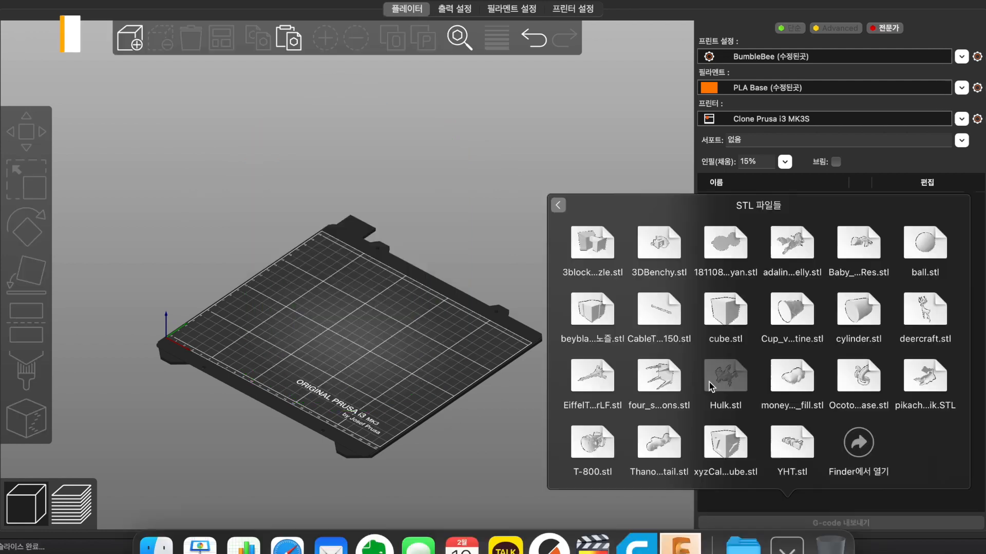
# Step: Import Hulk.stl from the STL files folder onto the empty bed and view the figure from the front
pyautogui.moveTo(801, 340); pyautogui.dragTo(418, 343)
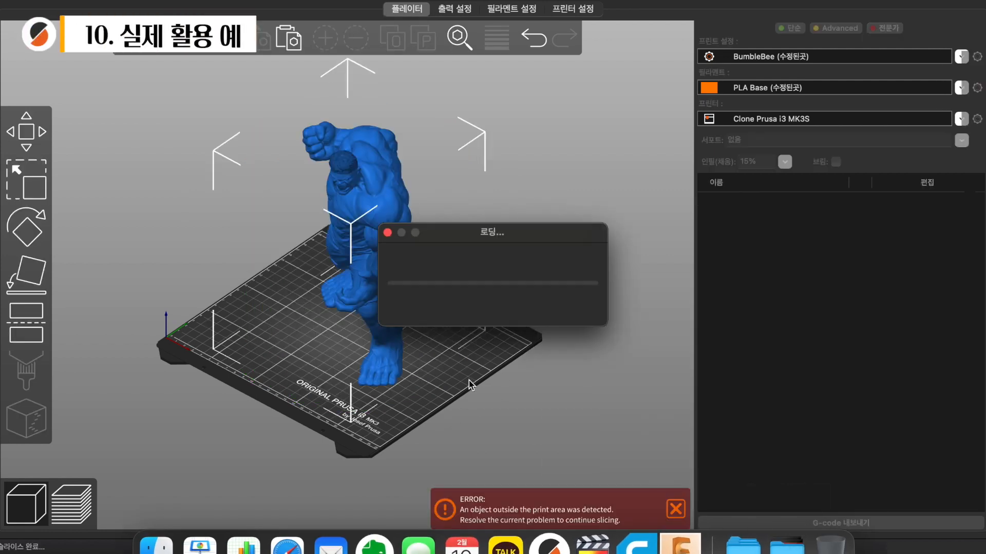
pyautogui.moveTo(423, 405); pyautogui.dragTo(447, 393)
pyautogui.scroll(8, 446, 393)
pyautogui.scroll(-8, 447, 393)
pyautogui.scroll(-3, 436, 328)
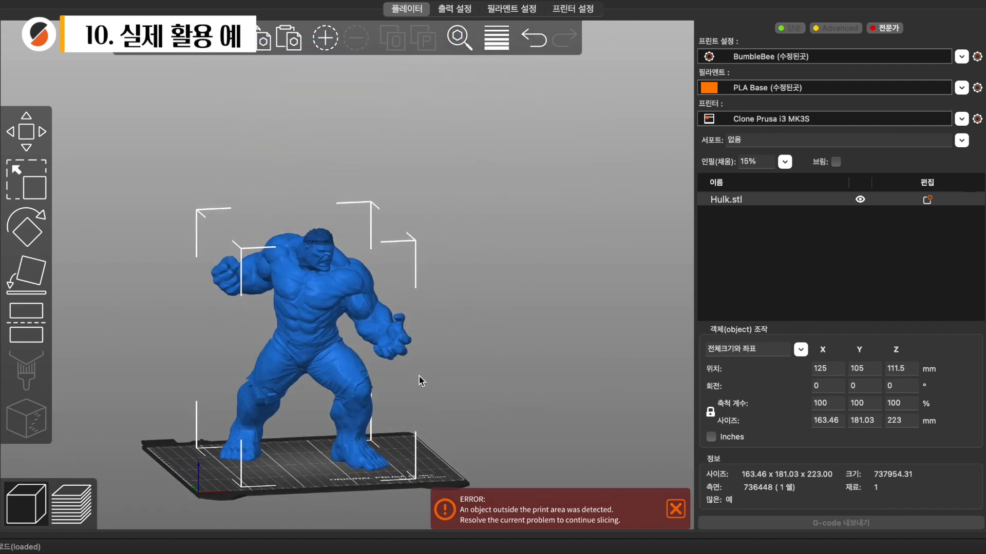
# Step: Scale the Hulk figure to fit the print volume and inspect it on the bed
pyautogui.scroll(10, 419, 377)
pyautogui.scroll(3, 419, 377)
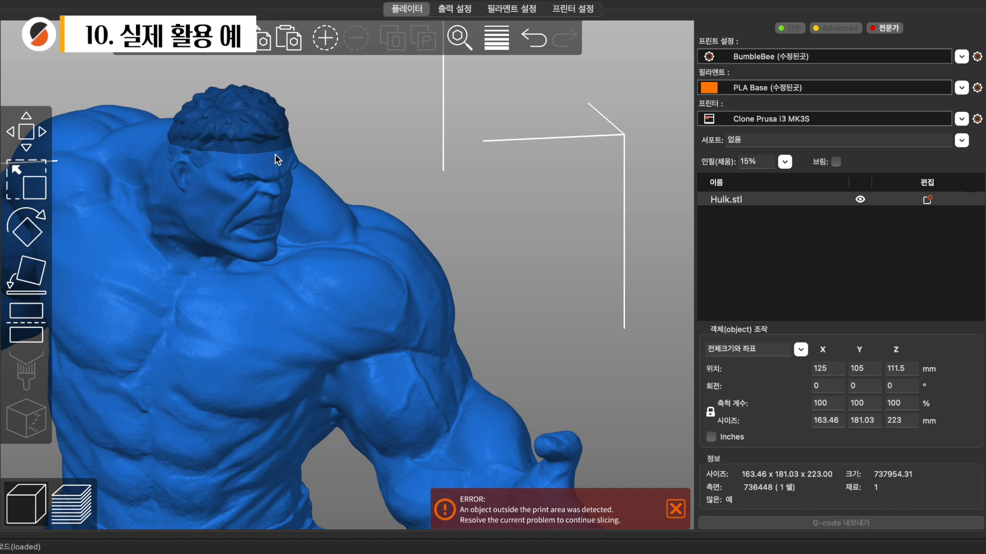
pyautogui.scroll(-10, 305, 200)
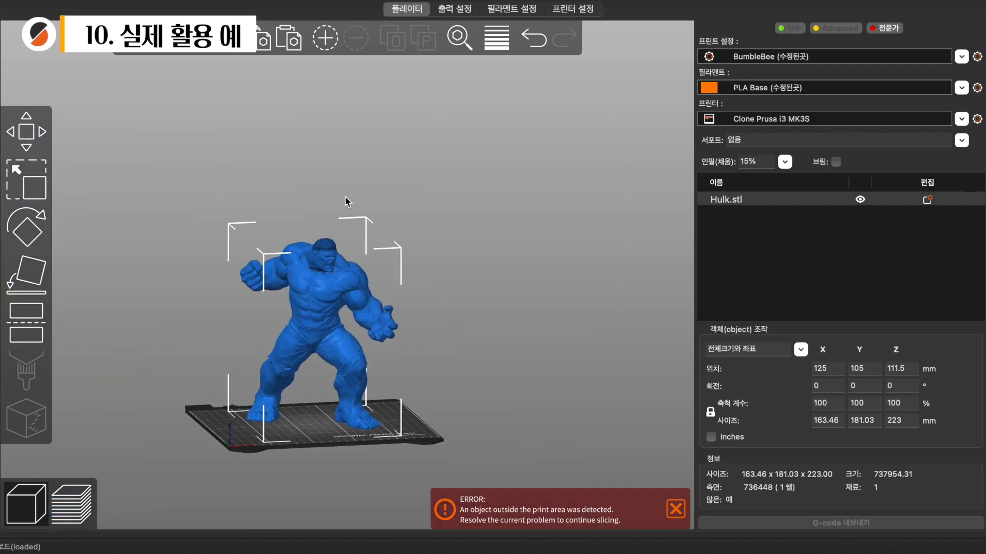
pyautogui.scroll(-2, 574, 194)
pyautogui.click(559, 276)
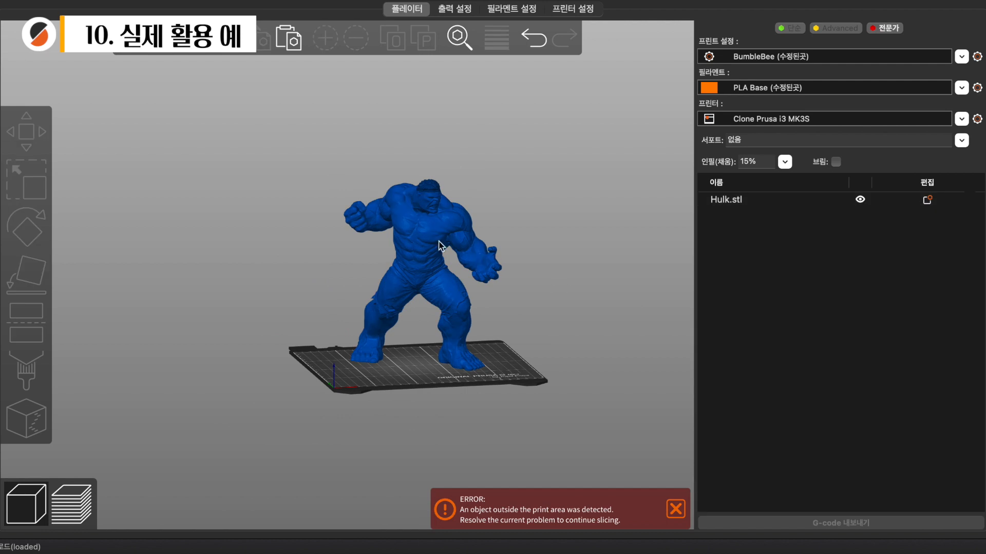
pyautogui.click(423, 245)
pyautogui.rightClick(430, 244)
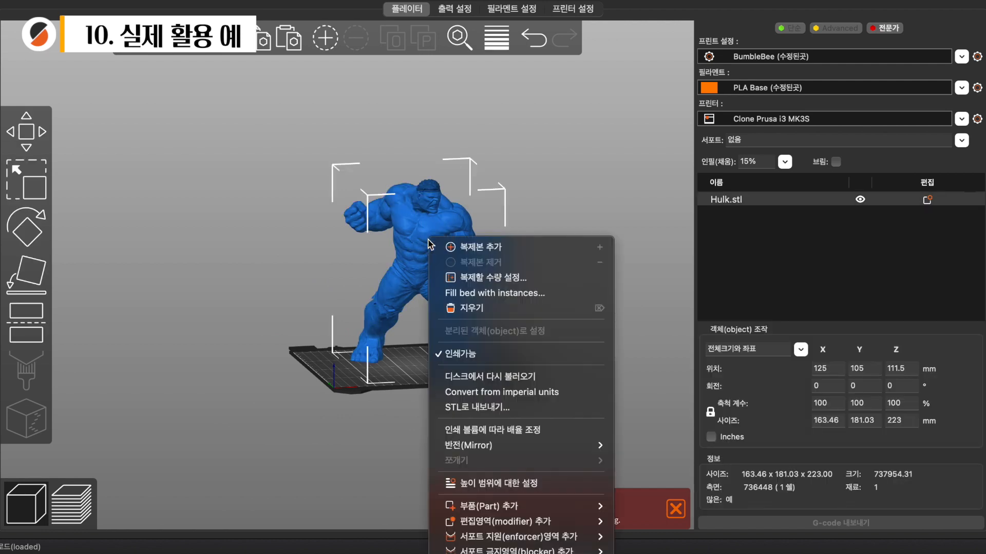
pyautogui.click(486, 429)
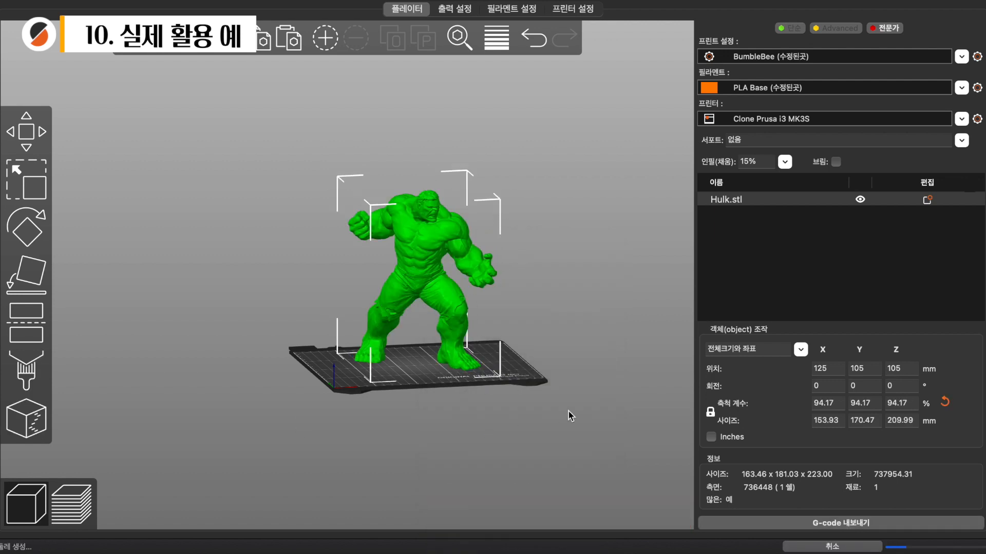
pyautogui.moveTo(525, 245); pyautogui.dragTo(556, 277)
pyautogui.scroll(5, 519, 260)
pyautogui.scroll(-4, 518, 260)
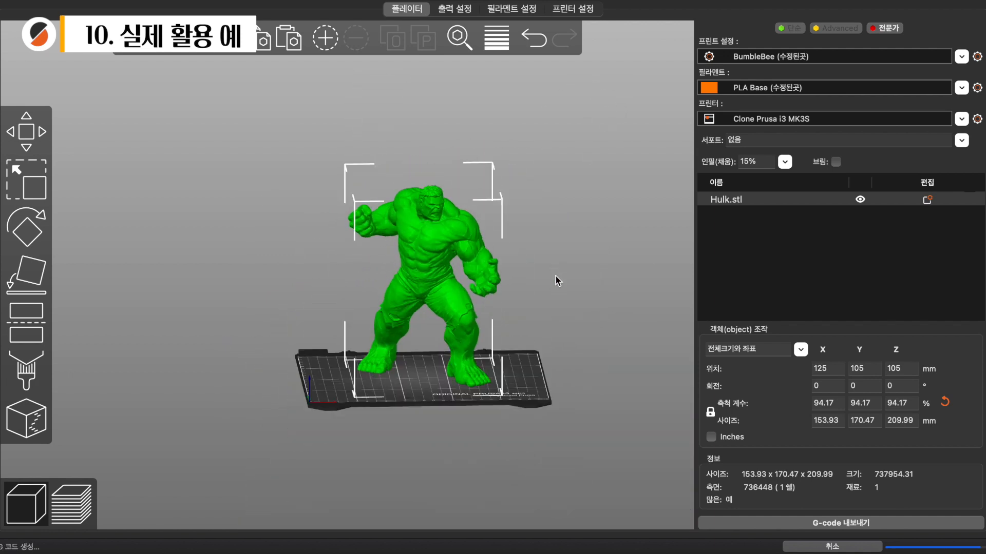
# Step: Set the Hulk figure's uniform scale factor to 20% and check its footprint on the bed from above
pyautogui.click(839, 405)
pyautogui.doubleClick(839, 406)
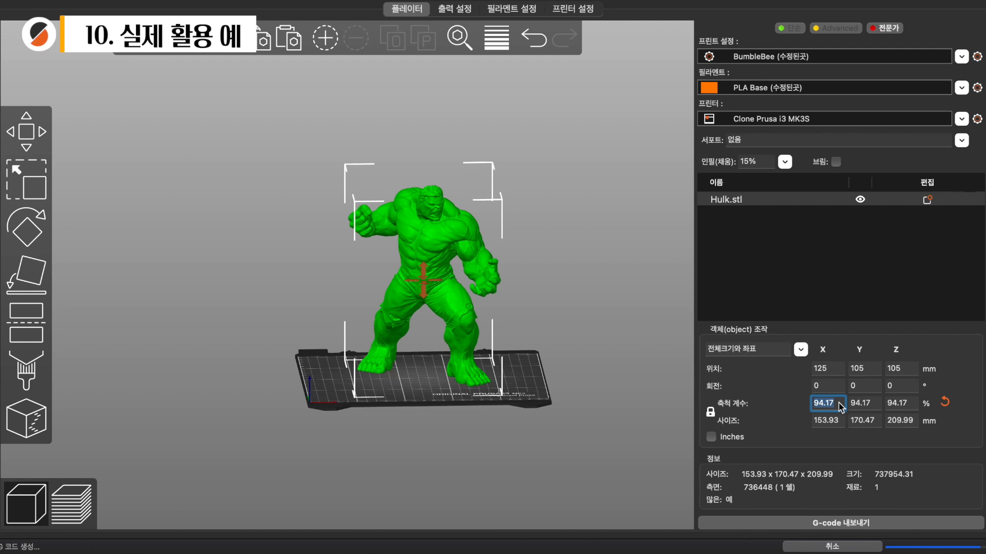
pyautogui.write('20')
pyautogui.press('Tab')
pyautogui.moveTo(470, 384); pyautogui.dragTo(471, 404)
pyautogui.scroll(8, 471, 404)
pyautogui.scroll(-4, 472, 404)
pyautogui.moveTo(503, 389); pyautogui.dragTo(420, 342, button='right')
# Step: Set the Hulk figure's uniform scale factor to 40%
pyautogui.doubleClick(827, 400)
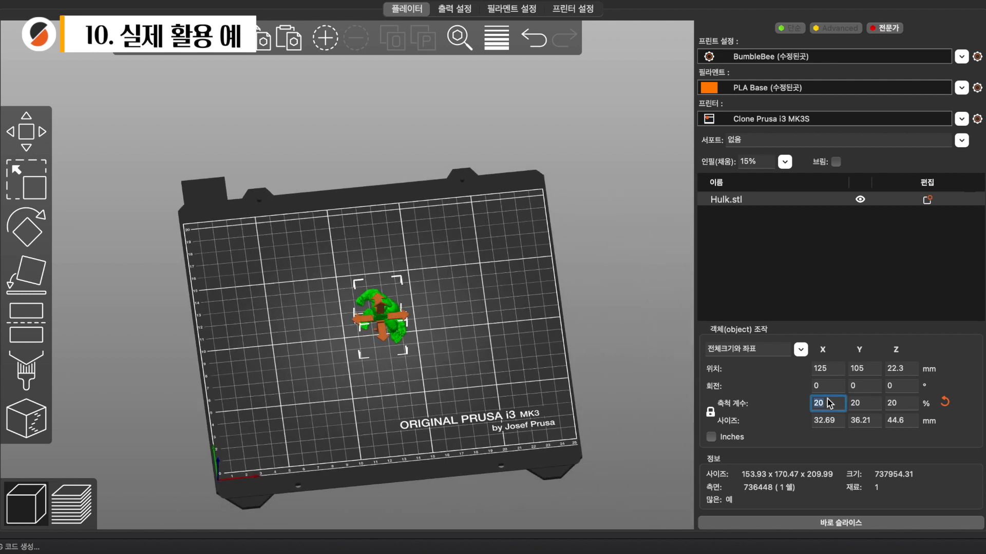
pyautogui.write('40')
pyautogui.press('Return')
pyautogui.moveTo(548, 386); pyautogui.dragTo(459, 371)
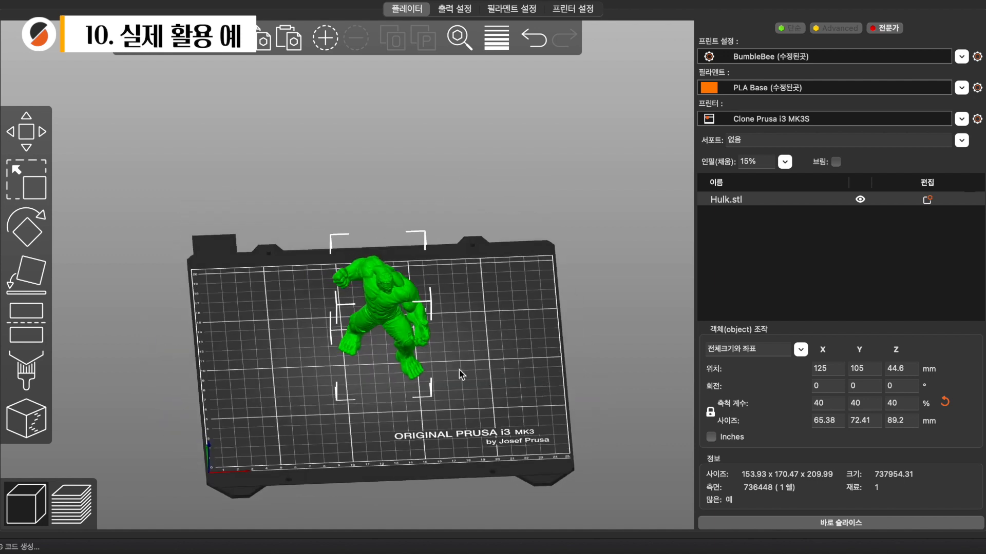
# Step: Fill the bed with instances of the Hulk figure and auto-arrange them all
pyautogui.rightClick(397, 303)
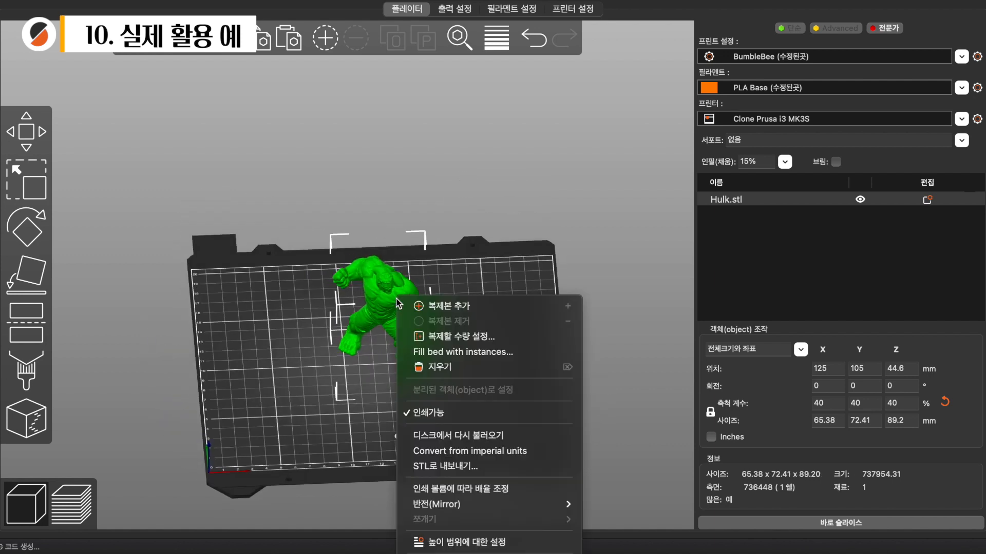
pyautogui.click(485, 354)
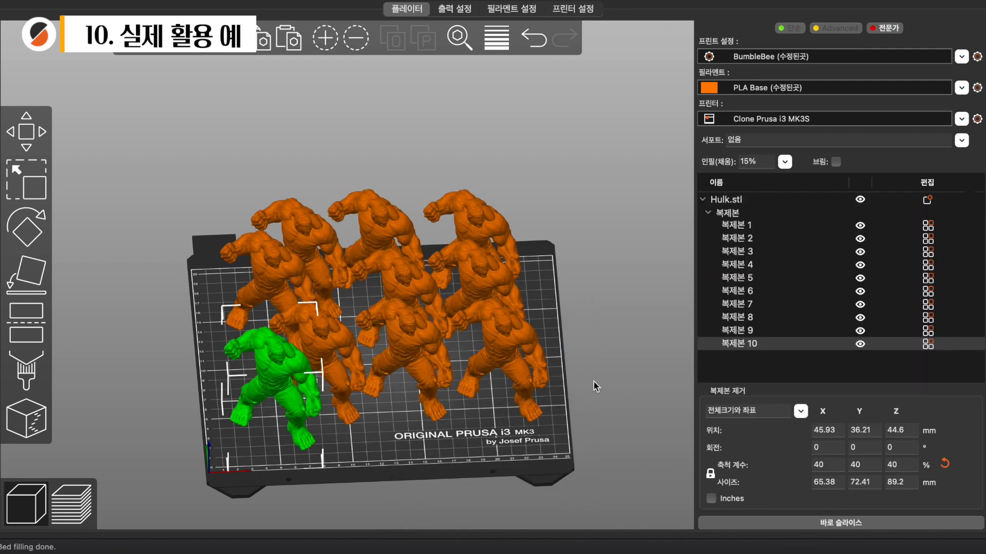
pyautogui.moveTo(445, 476); pyautogui.dragTo(425, 425)
pyautogui.press('a')
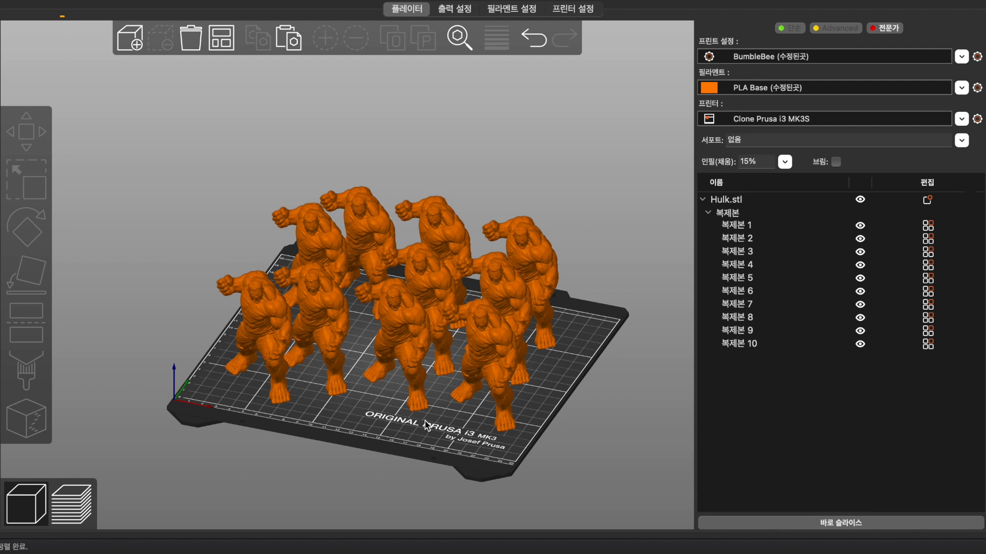